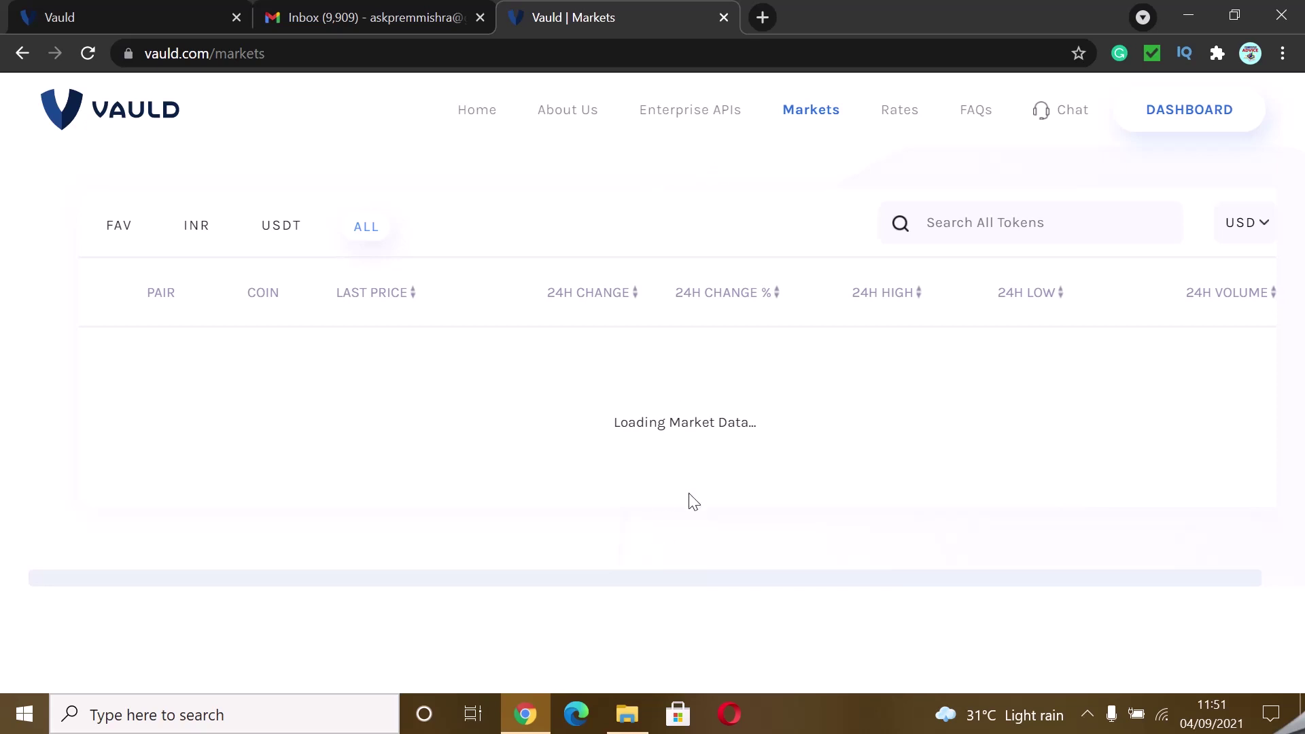
Examine the crypto pairs, prices and 24-hour changes listed on the Markets page
scroll(693, 501, "down", 5)
scroll(693, 502, "up", 5)
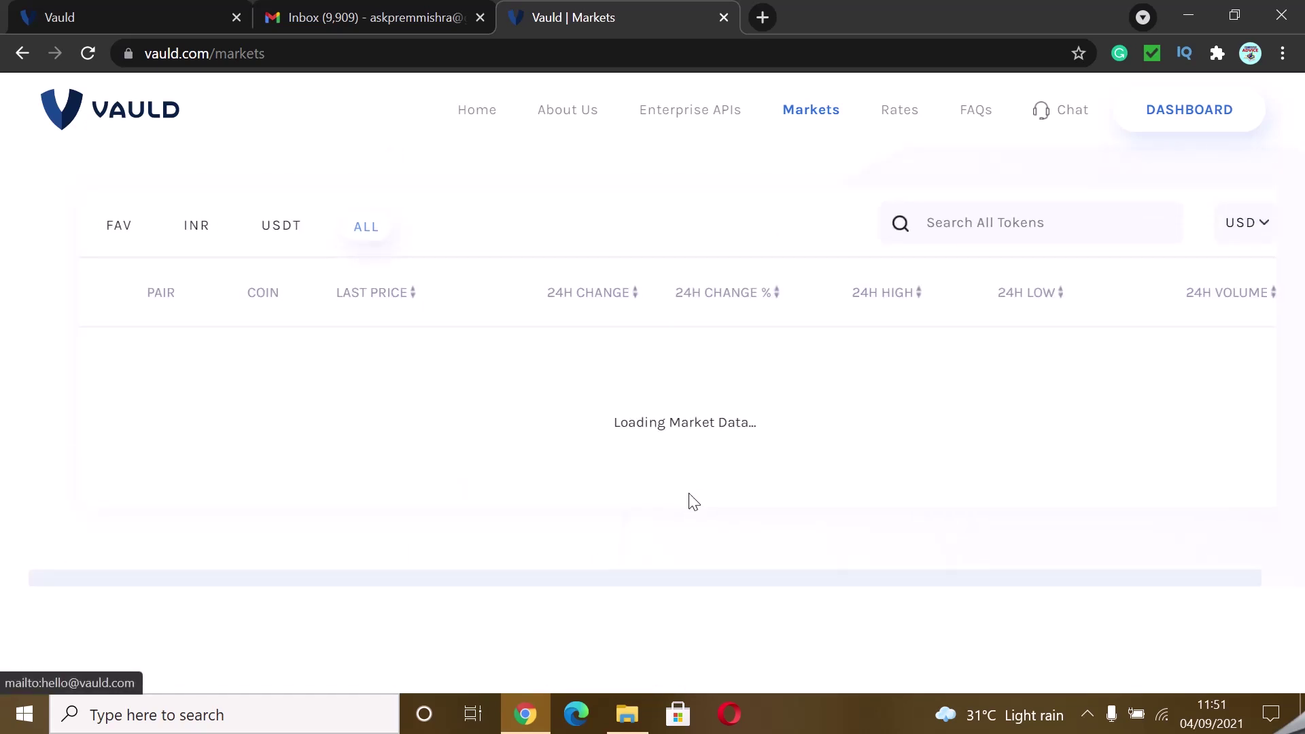
scroll(691, 502, "down", 5)
scroll(691, 502, "up", 5)
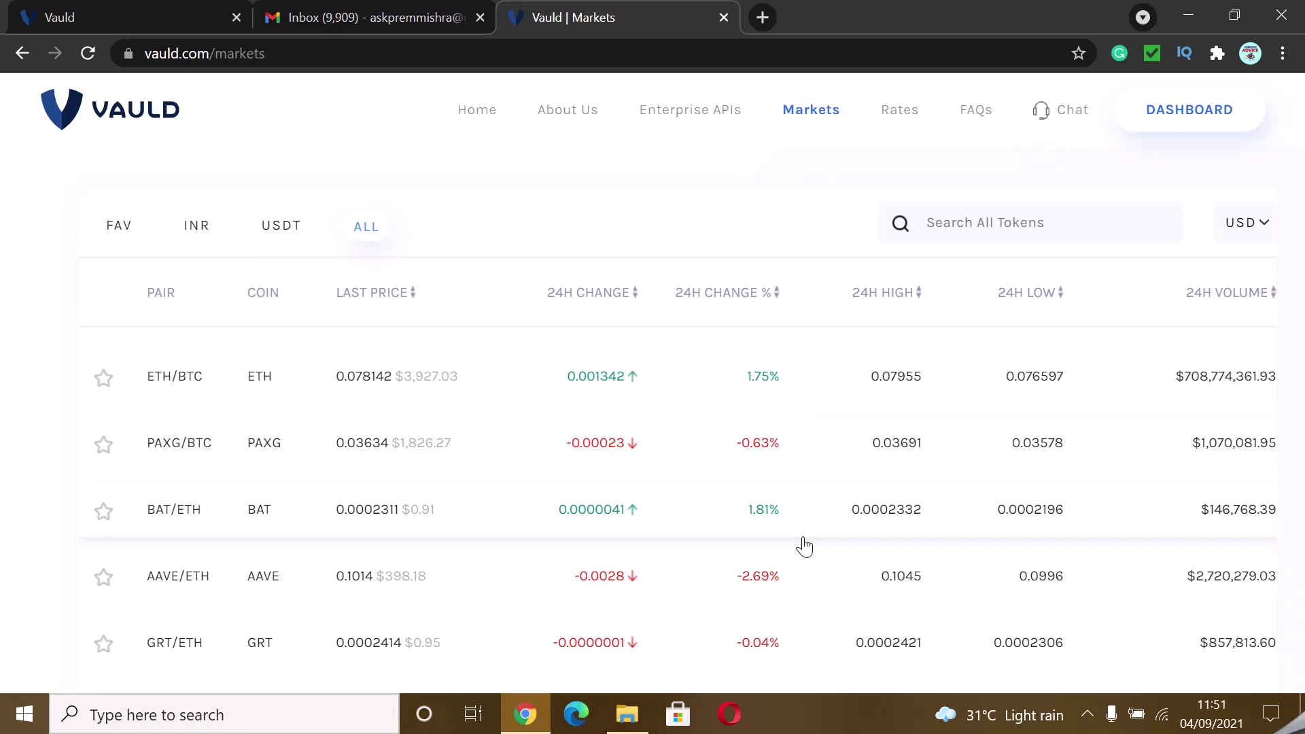
scroll(805, 546, "down", 10)
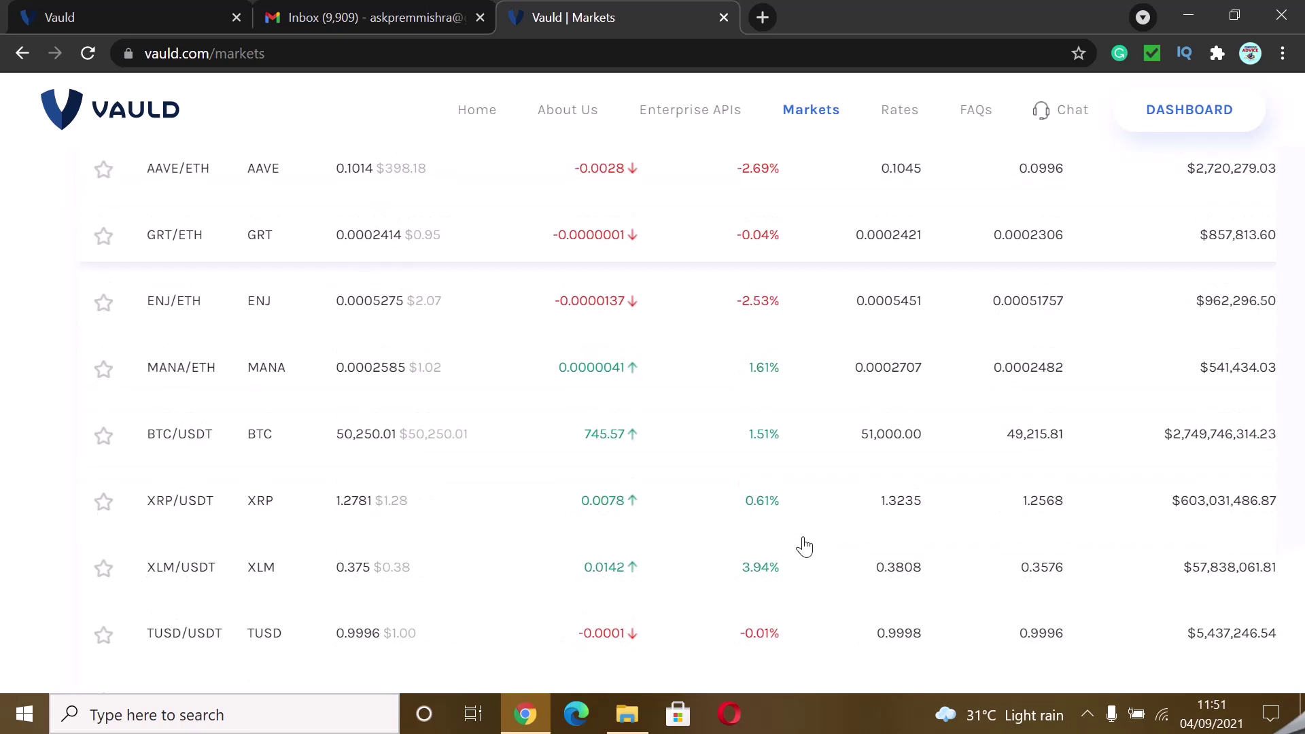
scroll(804, 546, "down", 20)
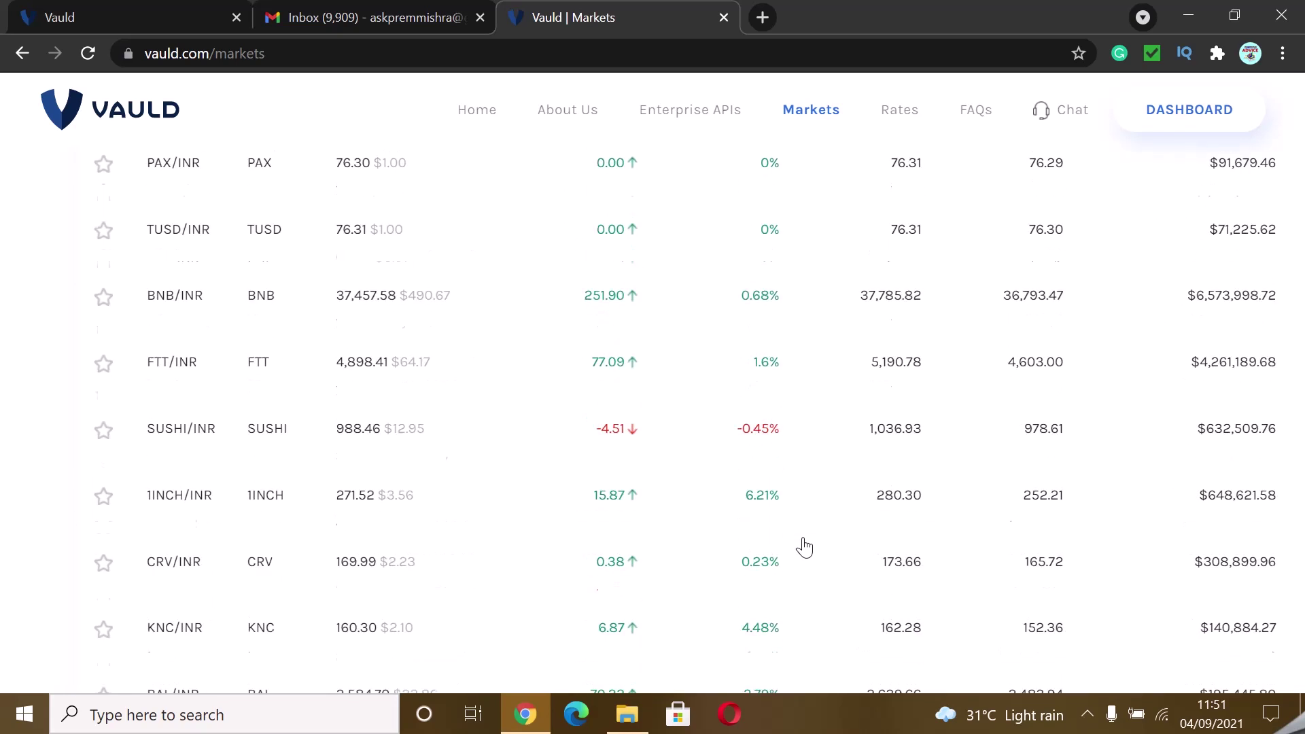
scroll(805, 546, "down", 15)
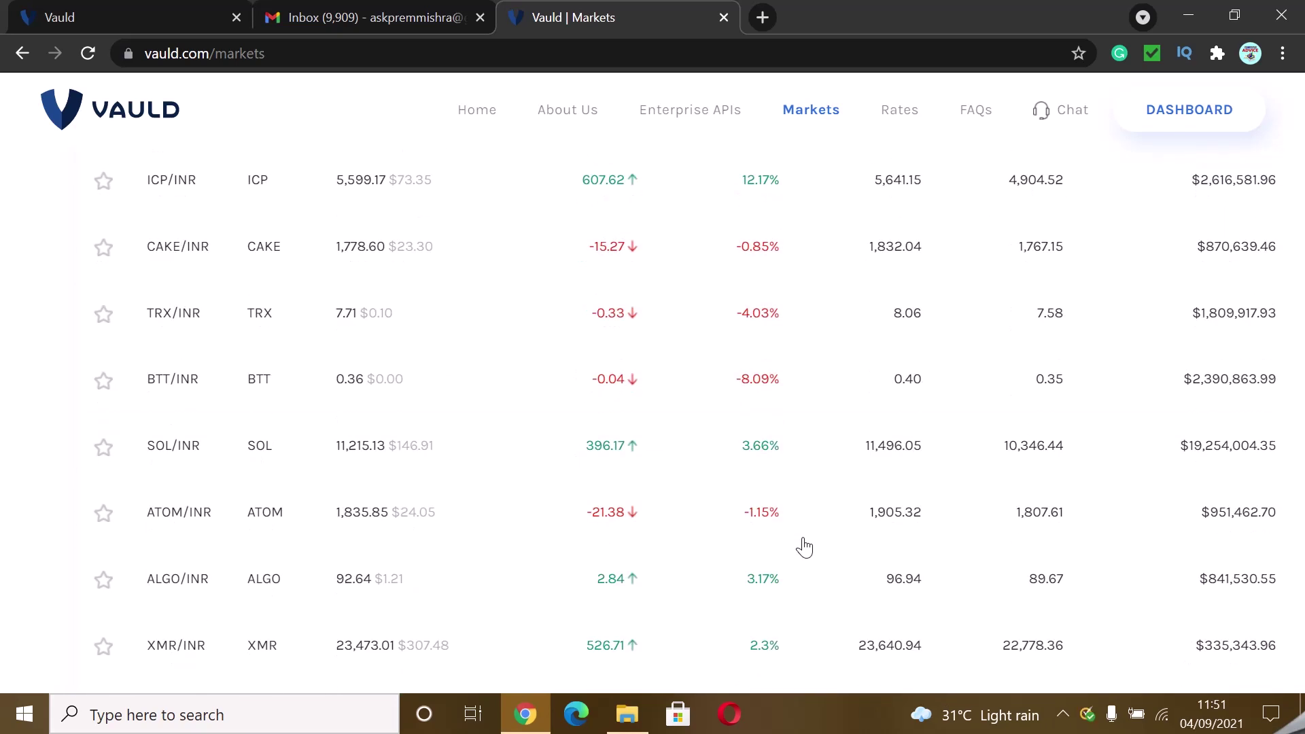
Open the Rates page and read the savings, fixed deposit and borrowing rates per token
left_click(902, 114)
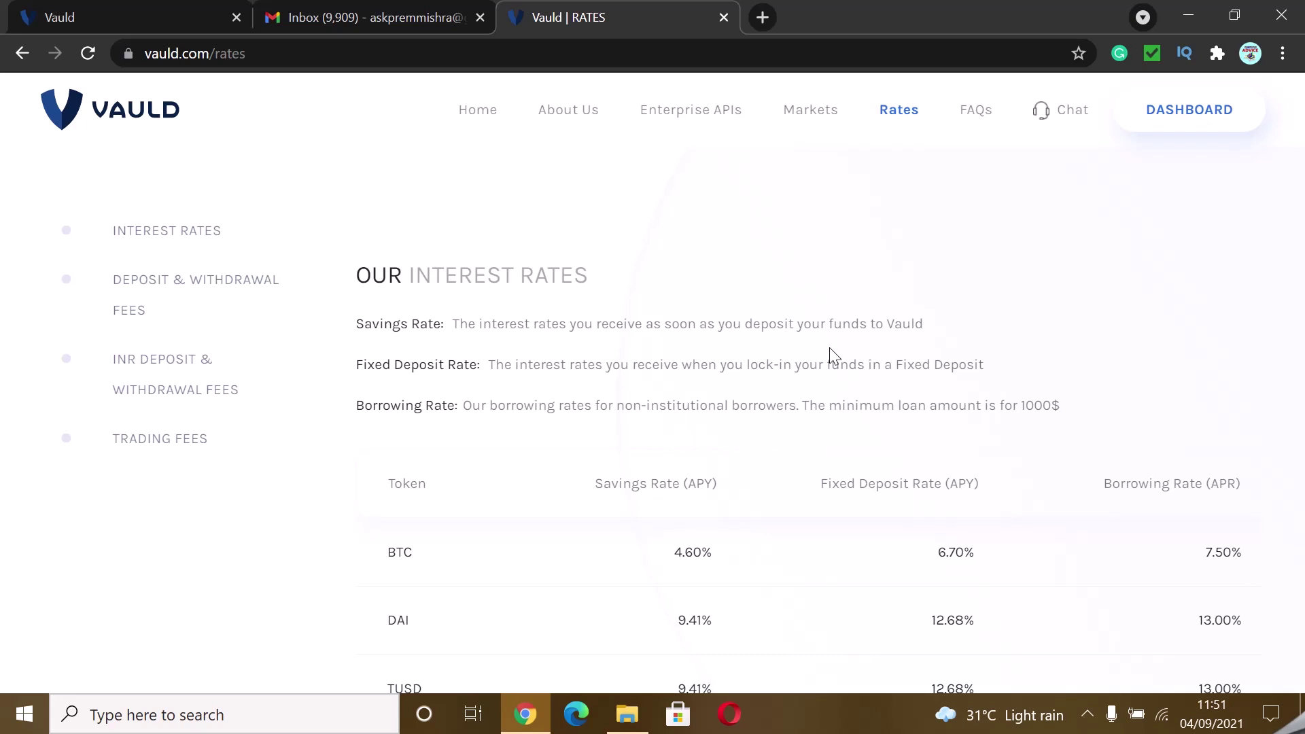
scroll(829, 348, "down", 3)
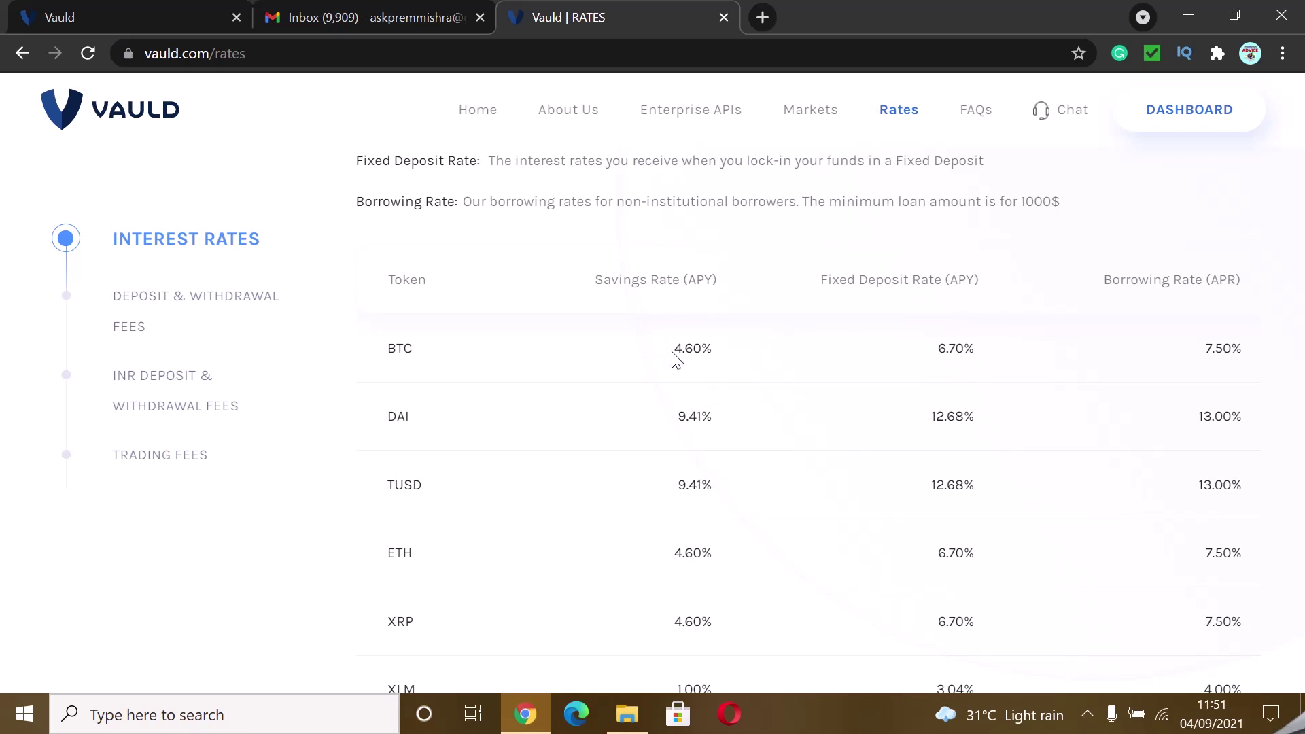
scroll(676, 361, "down", 10)
Open the FAQs page, view the support chat and close the chat again
left_click(976, 110)
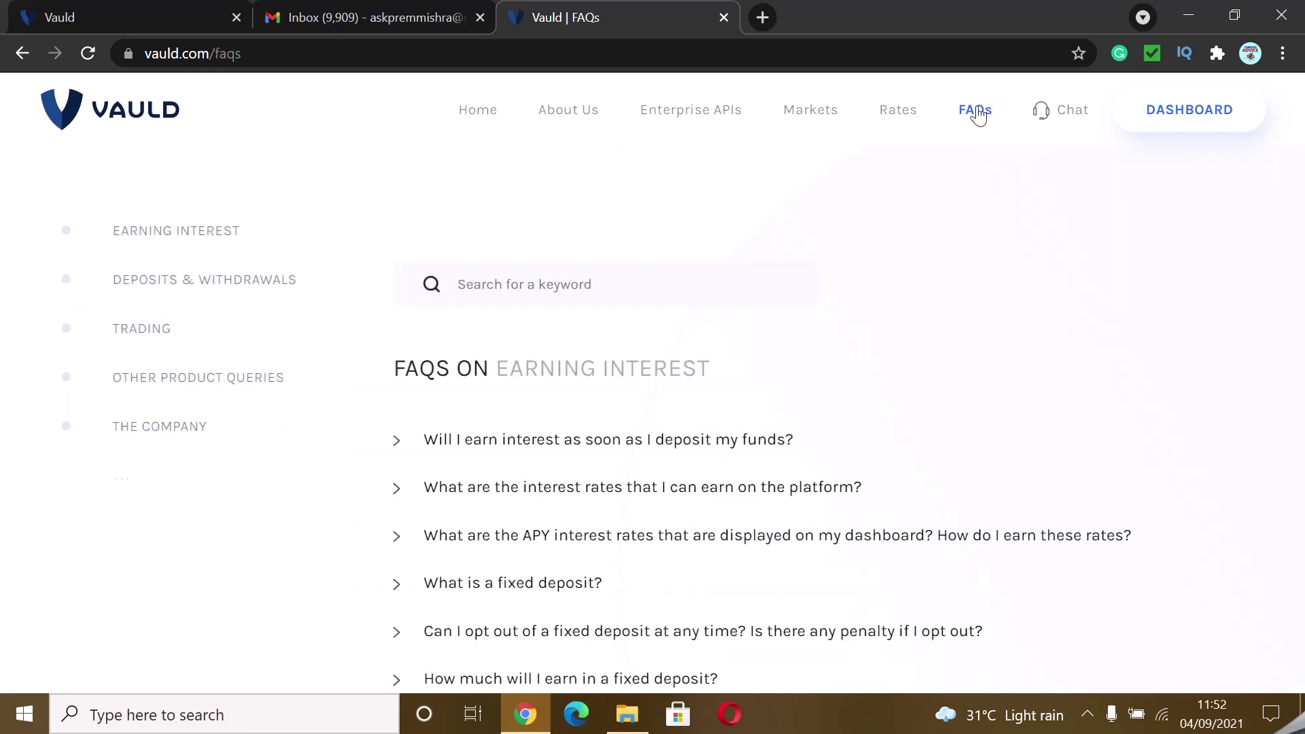
left_click(1068, 119)
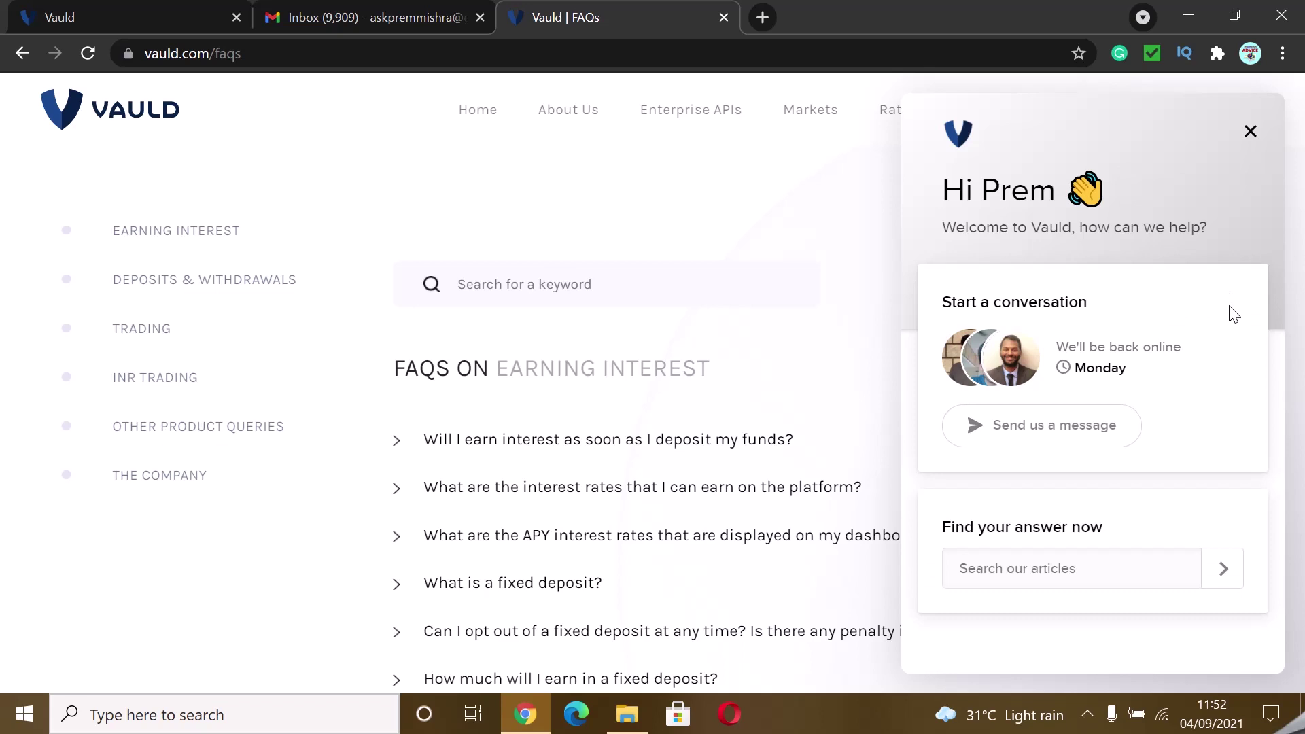
left_click(1251, 132)
Return to the already open account dashboard, show it in full screen and look at the Deposit and Earn section
left_click(196, 9)
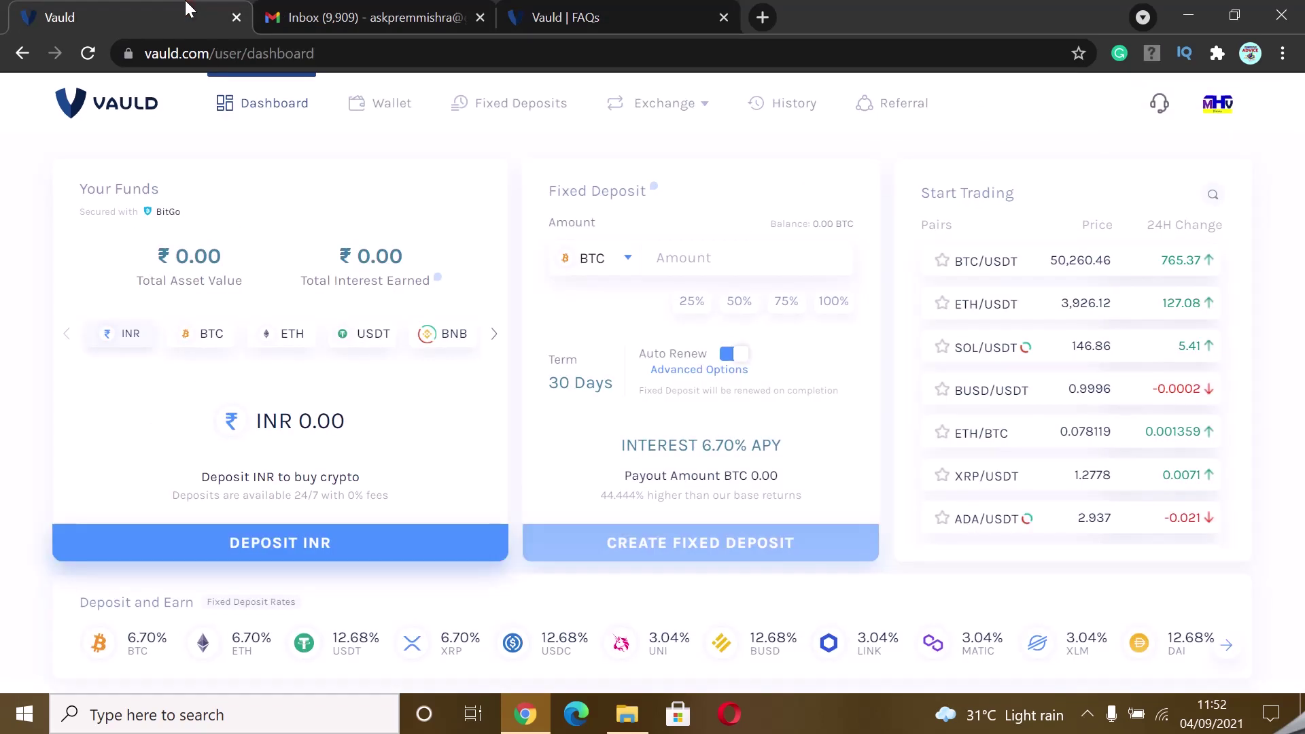
key("F11")
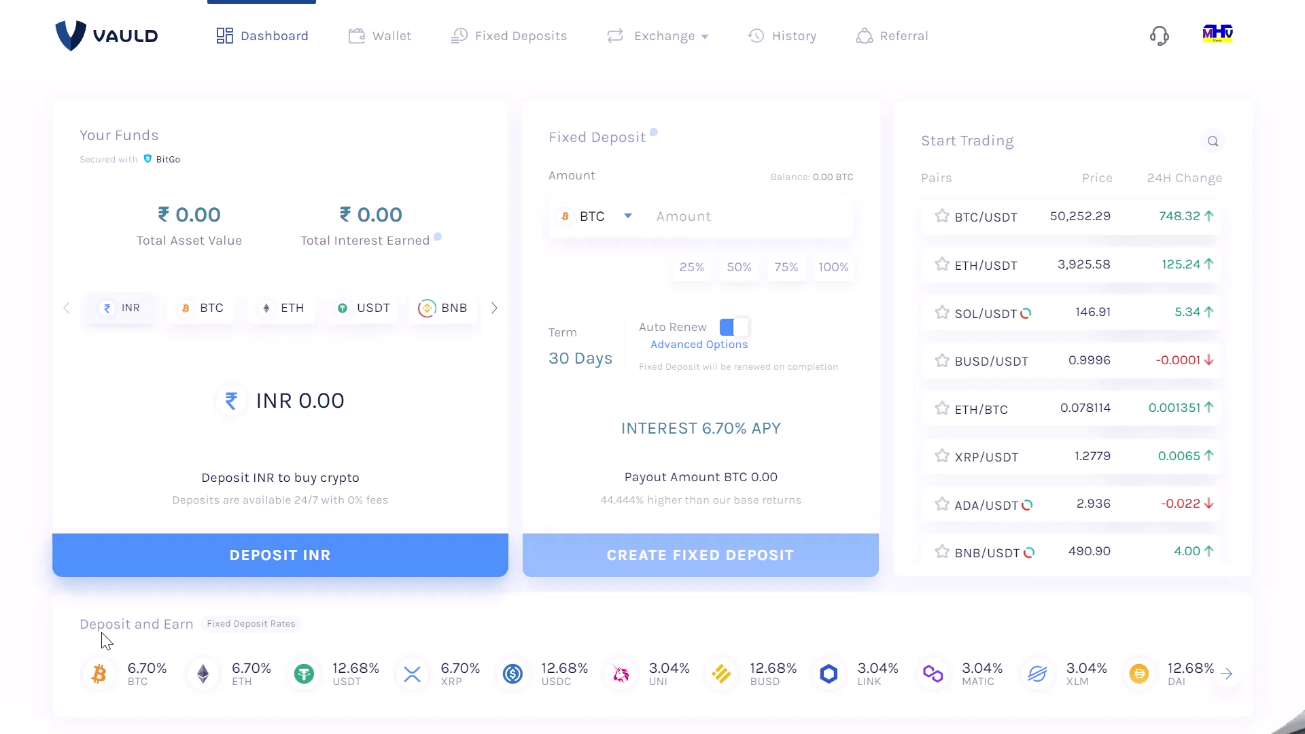
mouse_move(206, 634)
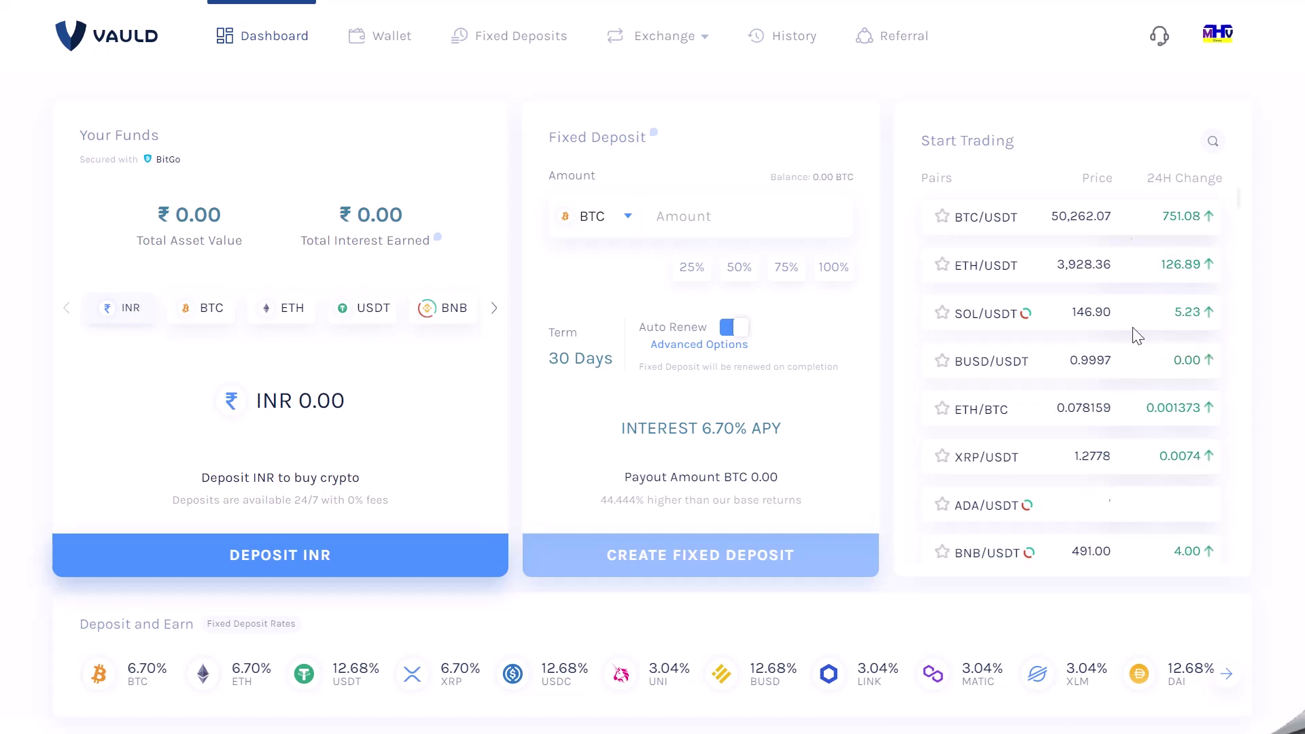
Open the wallet, look through its crypto assets and display the deposit details for BTC
left_click(376, 41)
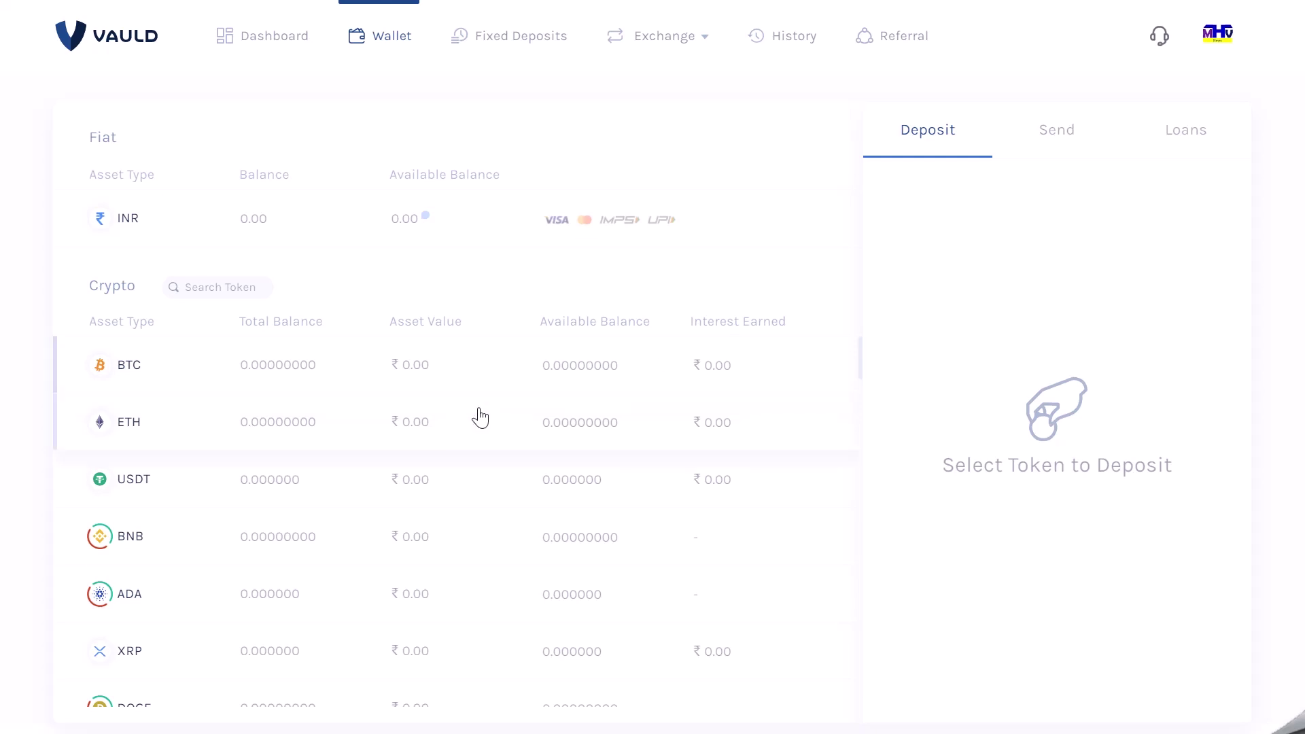
scroll(484, 408, "down", 5)
scroll(484, 413, "down", 5)
scroll(488, 408, "up", 10)
left_click(310, 373)
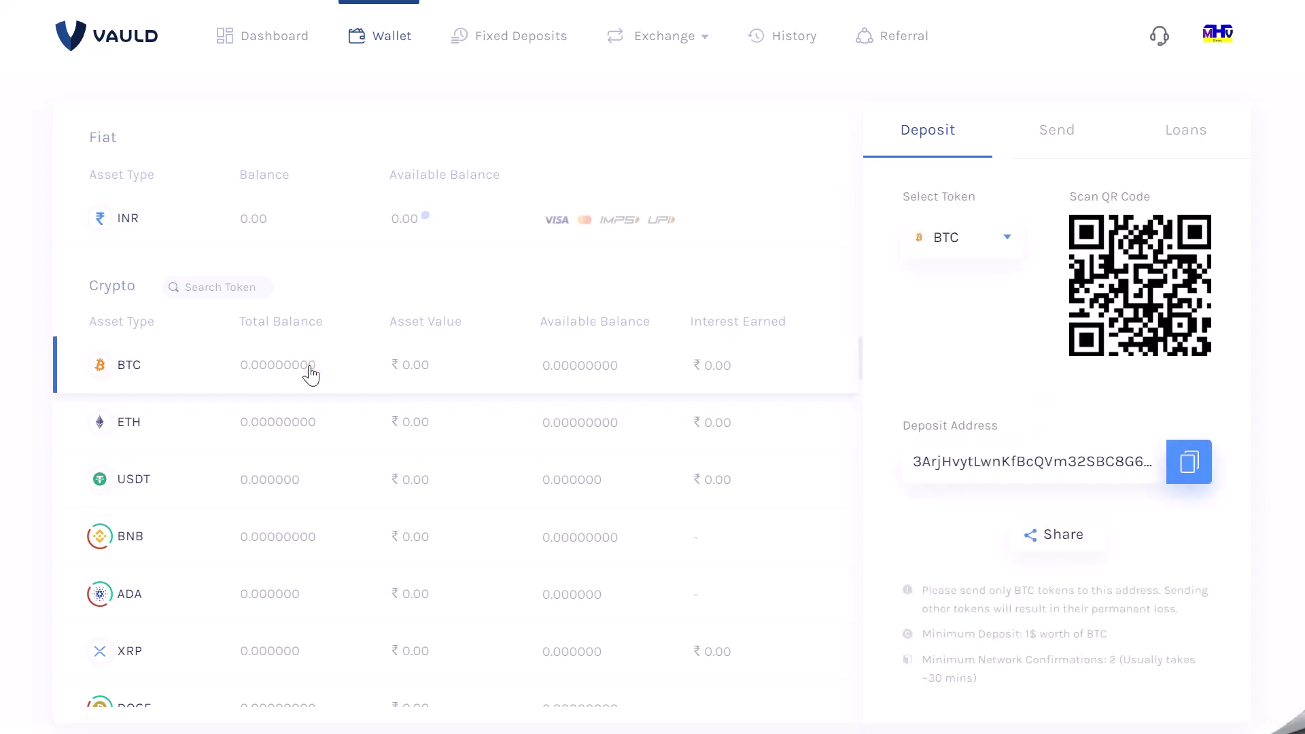
View the wallet's BTC send form, then the loan request form and the existing loans view
left_click(1070, 141)
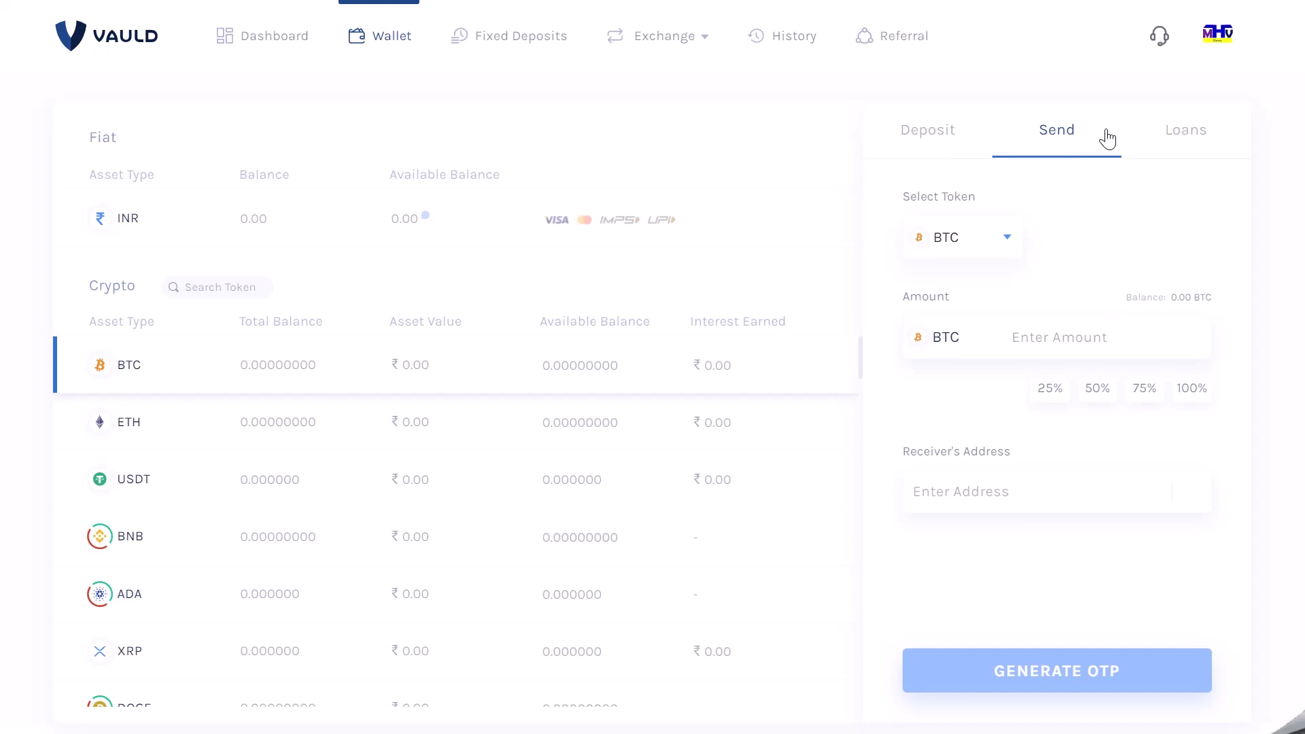
left_click(1183, 138)
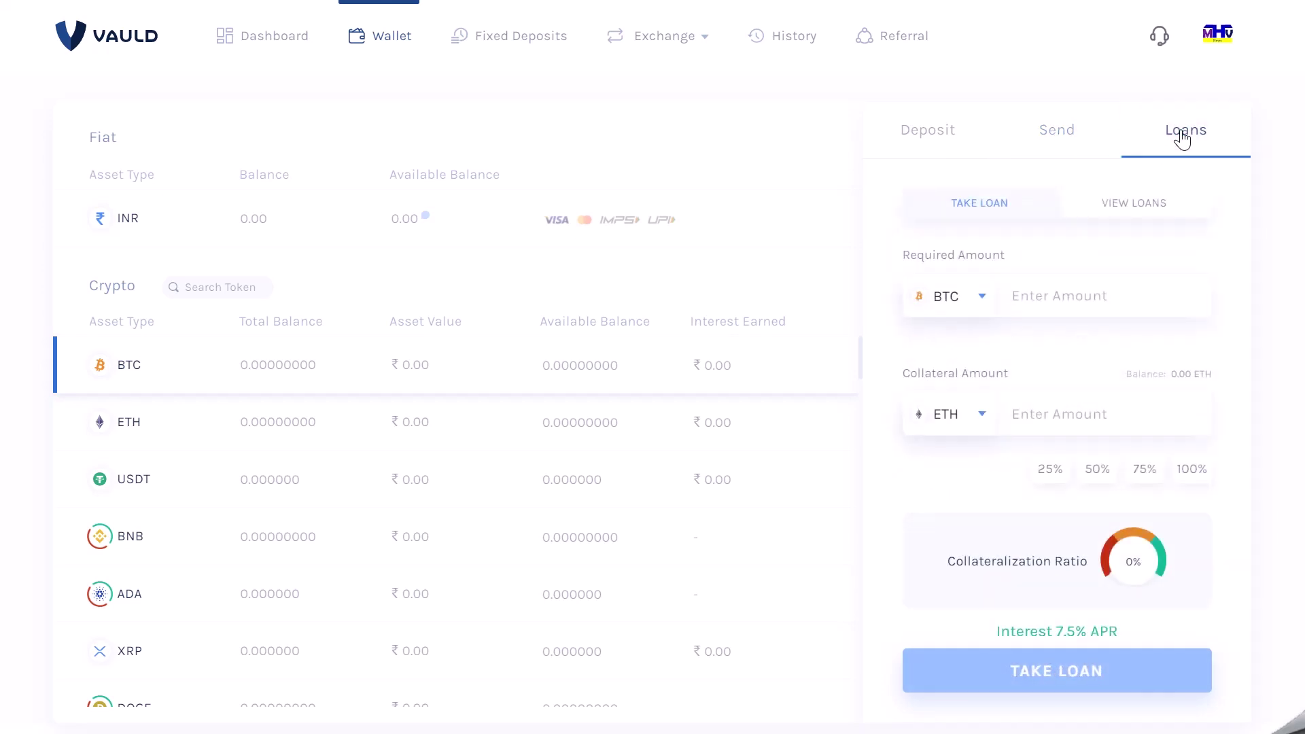
left_click(1036, 303)
left_click(1132, 208)
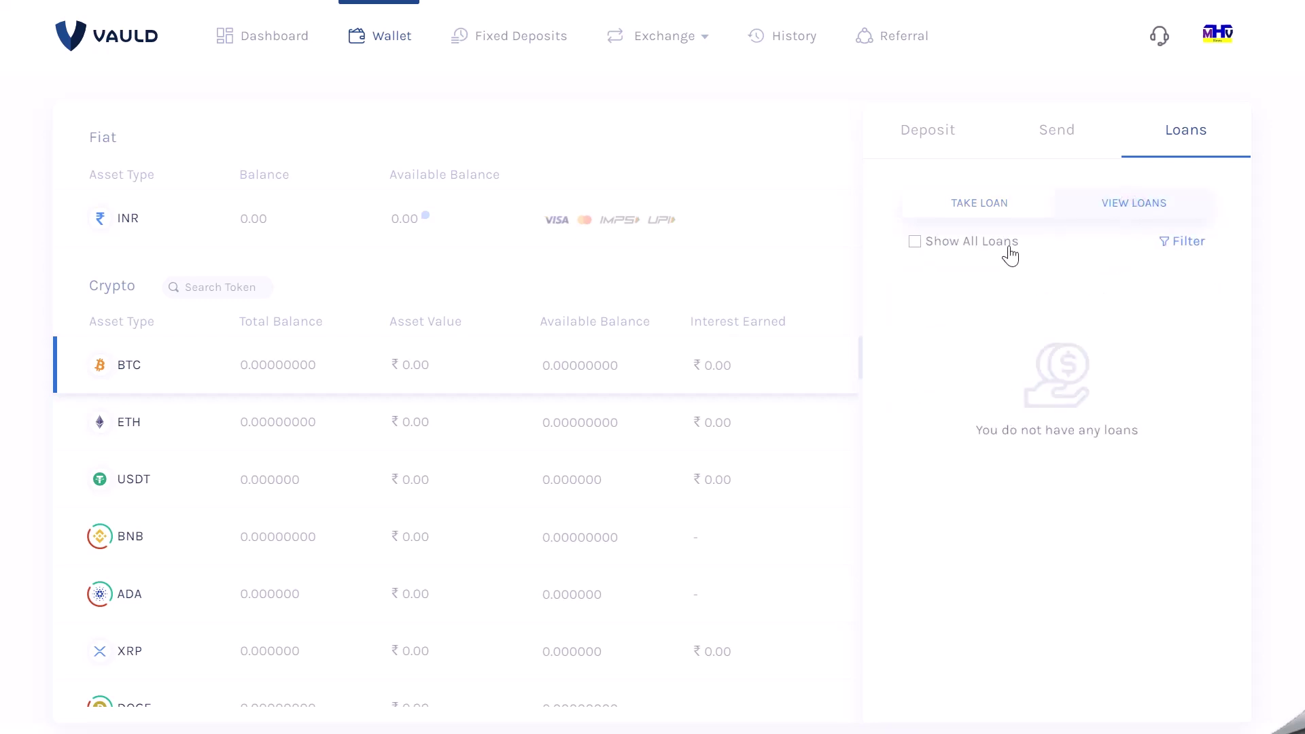
Open Fixed Deposits and browse the tokens available for a deposit without changing the selection
left_click(507, 37)
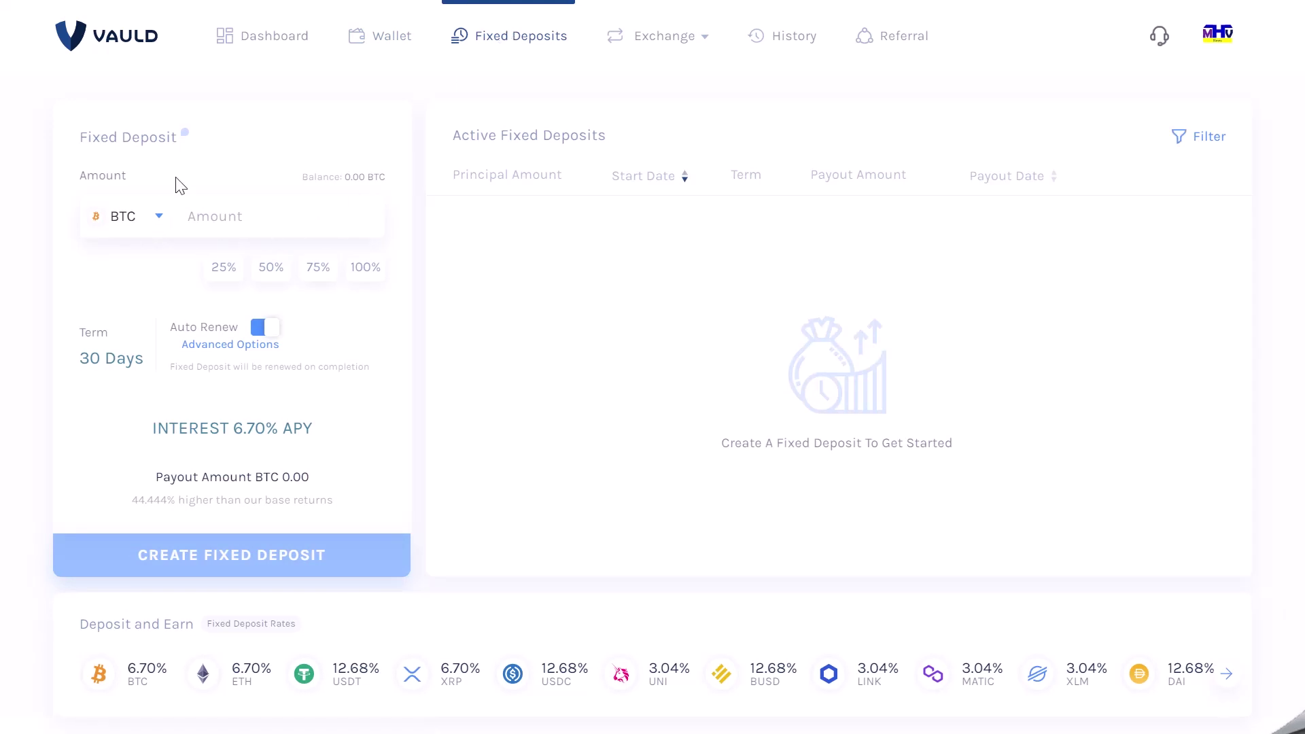
left_click(139, 215)
scroll(130, 352, "down", 6)
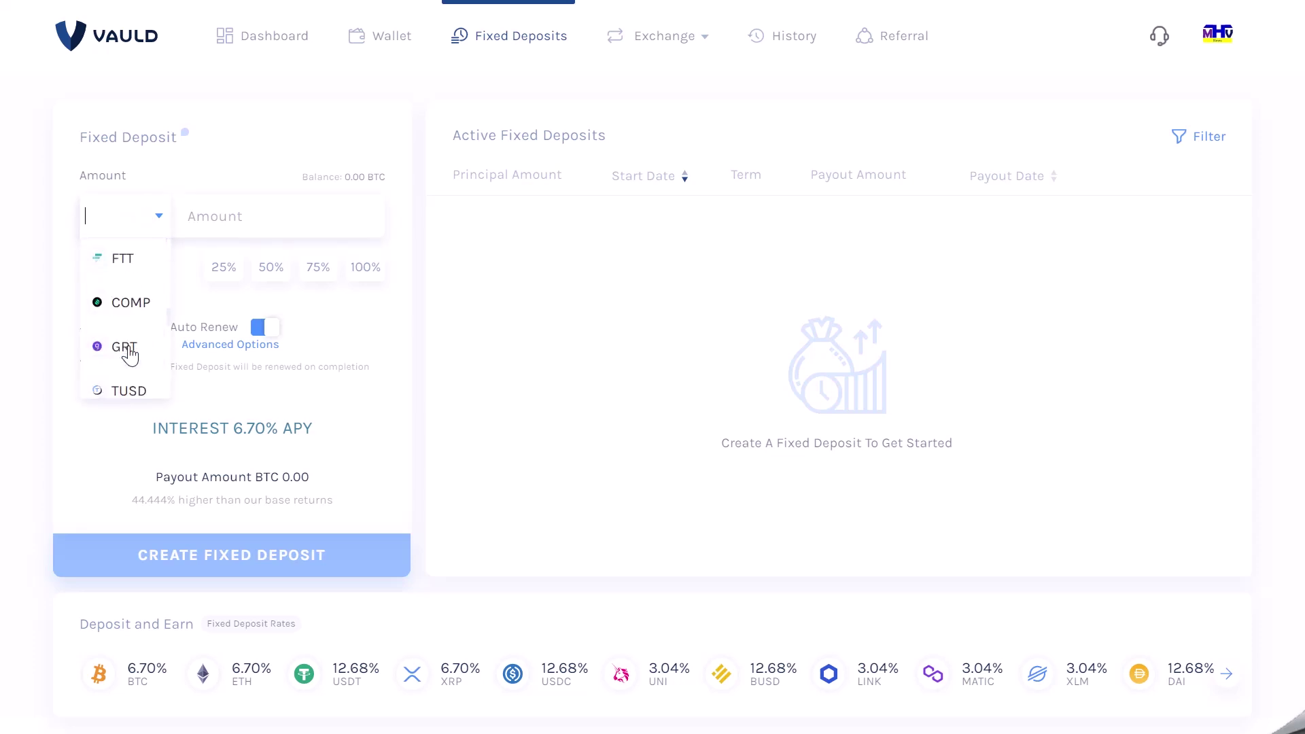
left_click(48, 295)
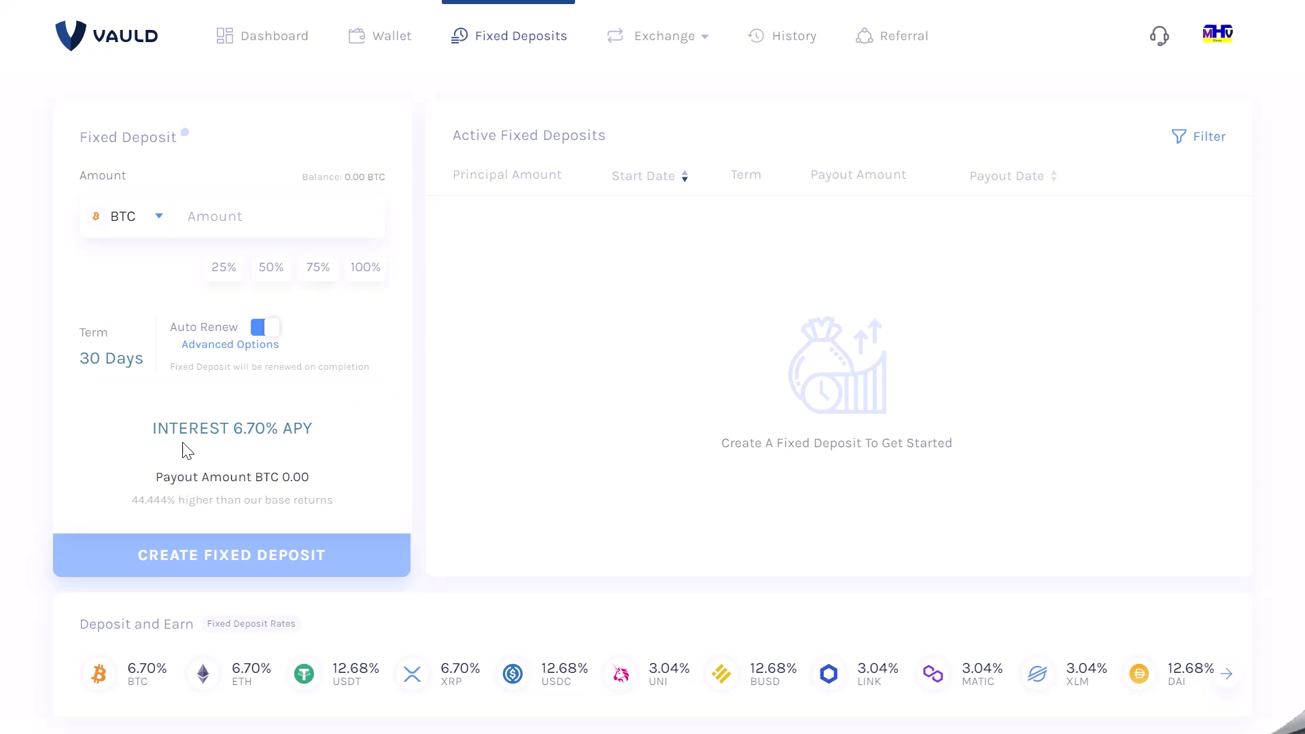
Set the fixed deposit token to USDT, and switch Auto Renew off and back on
left_click(133, 219)
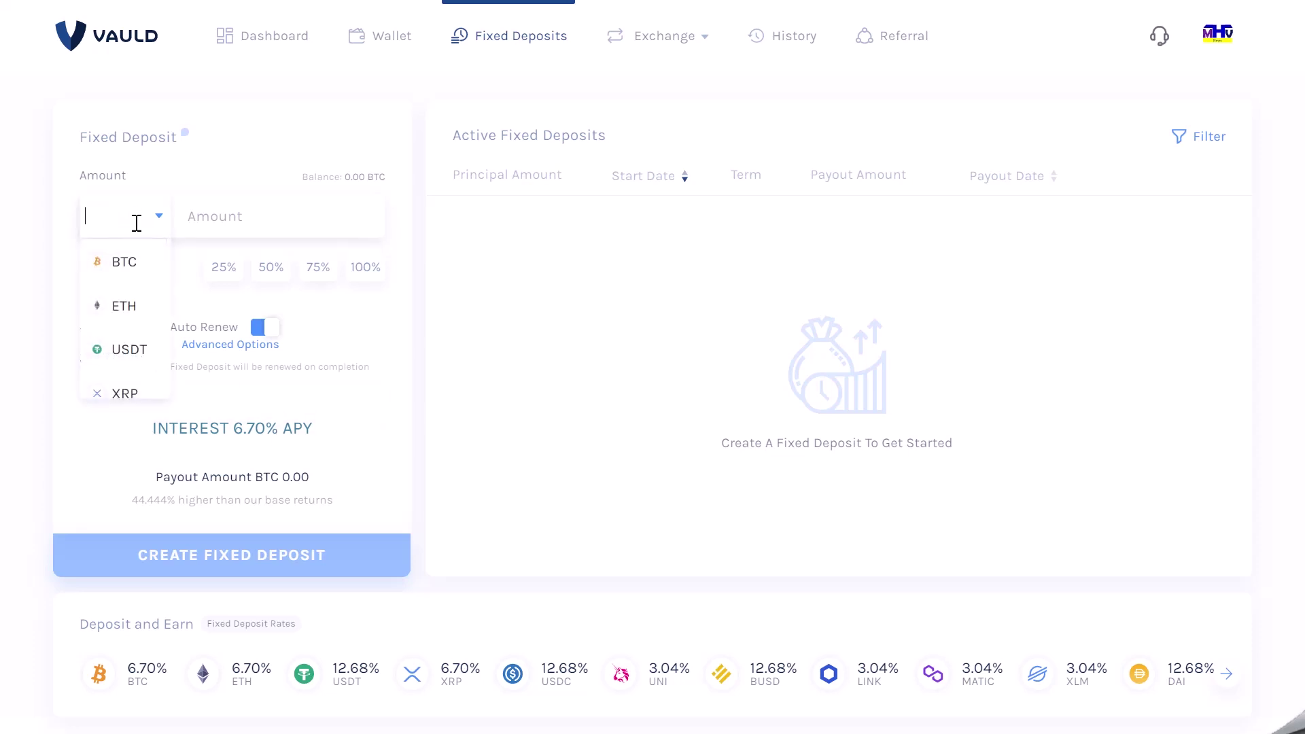
left_click(130, 352)
mouse_move(280, 428)
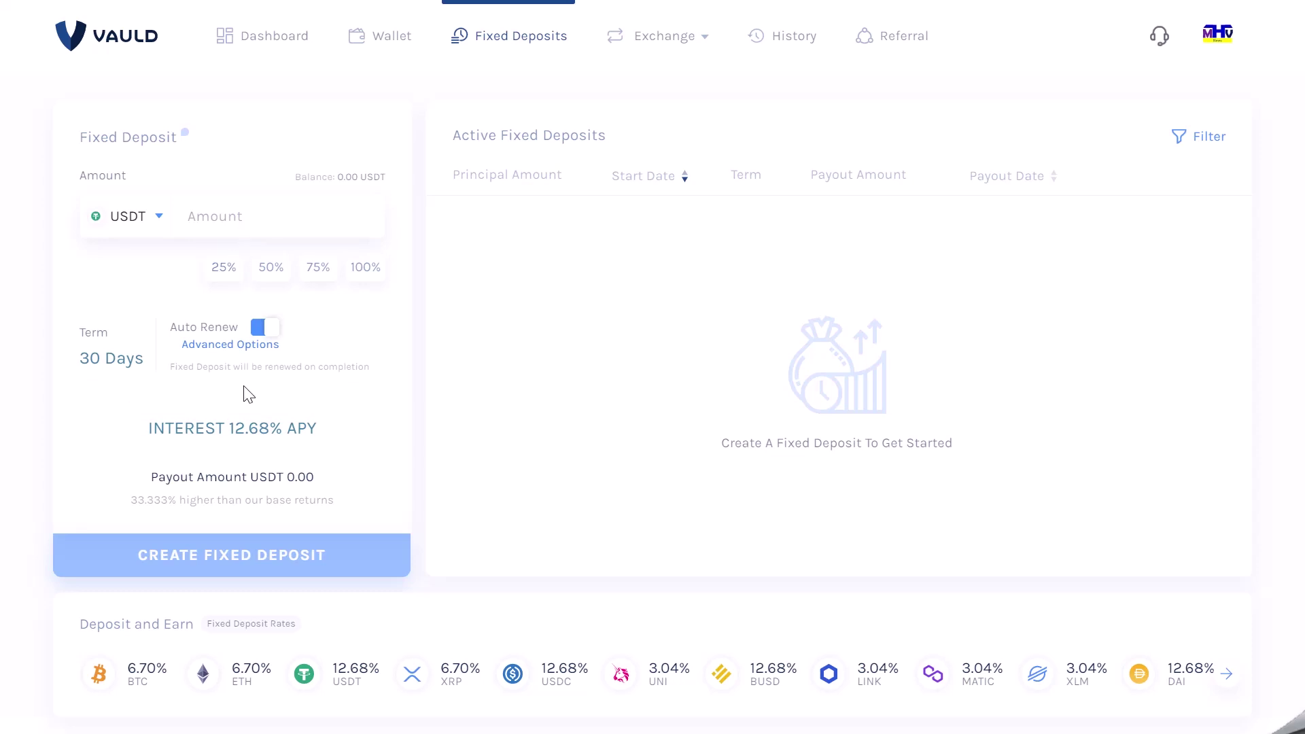
left_click(262, 331)
left_click(263, 332)
Open the Instant Buy & Sell exchange, view the sell form and return to the buy form
mouse_move(617, 54)
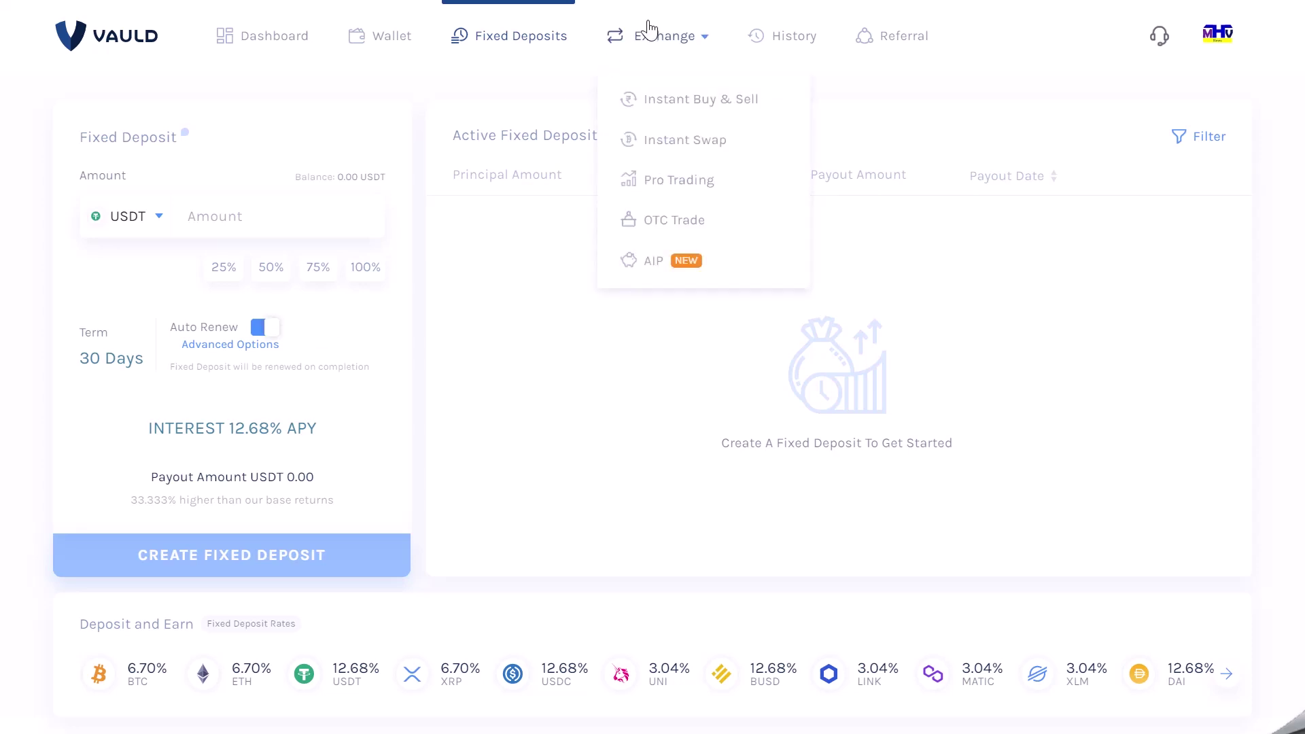
left_click(682, 110)
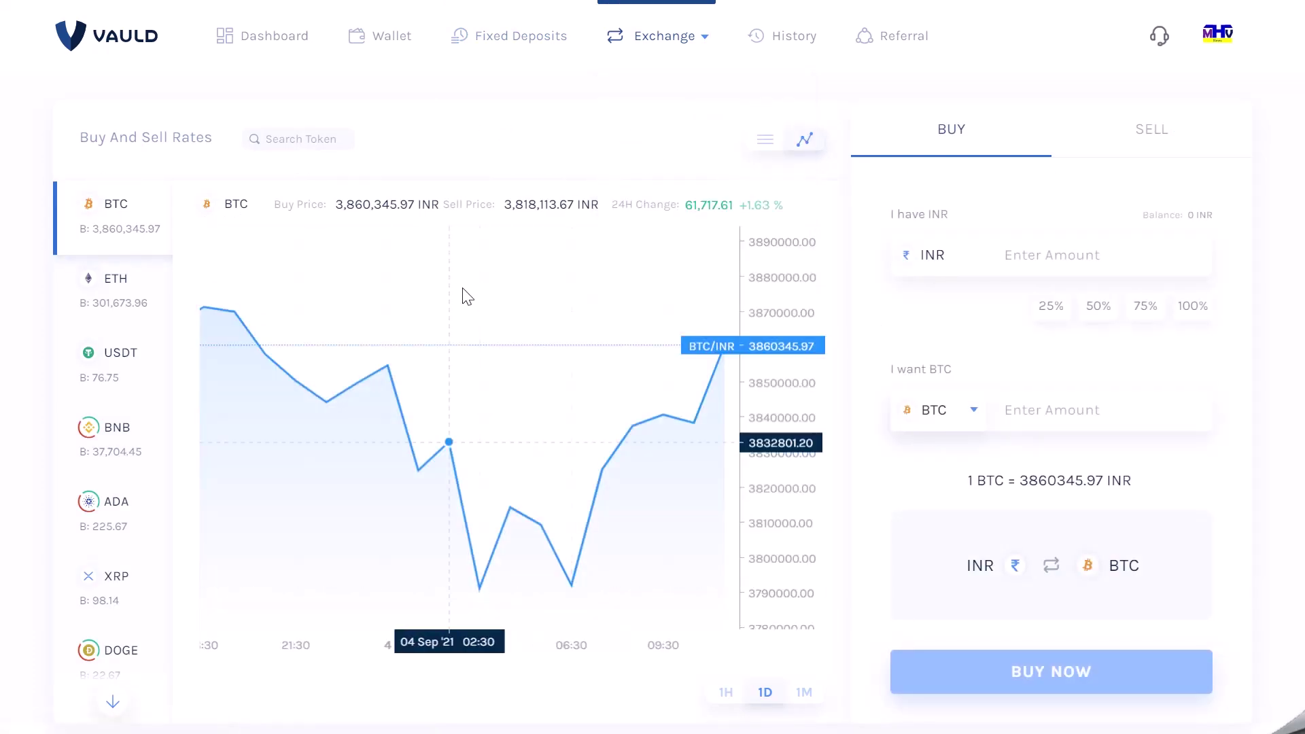
left_click(1150, 148)
left_click(944, 130)
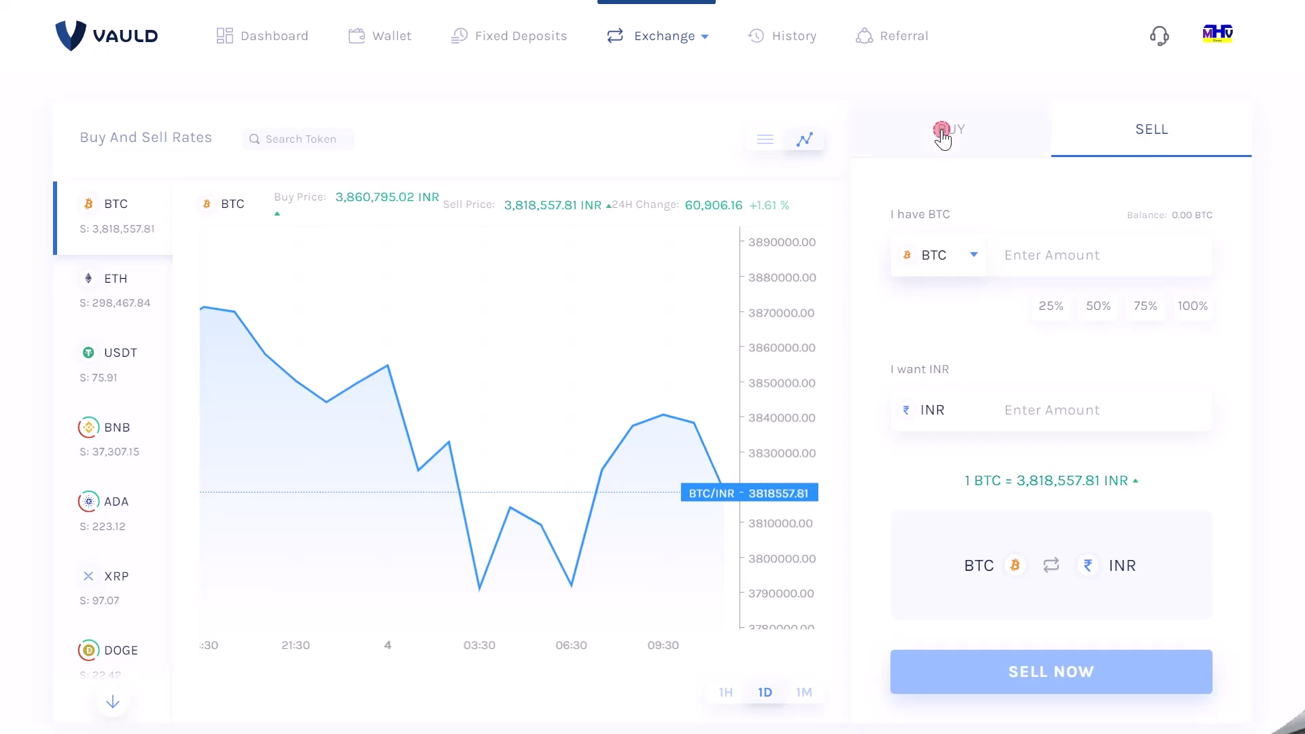
Open Instant Swap and choose ETC as the token to swap from
mouse_move(690, 74)
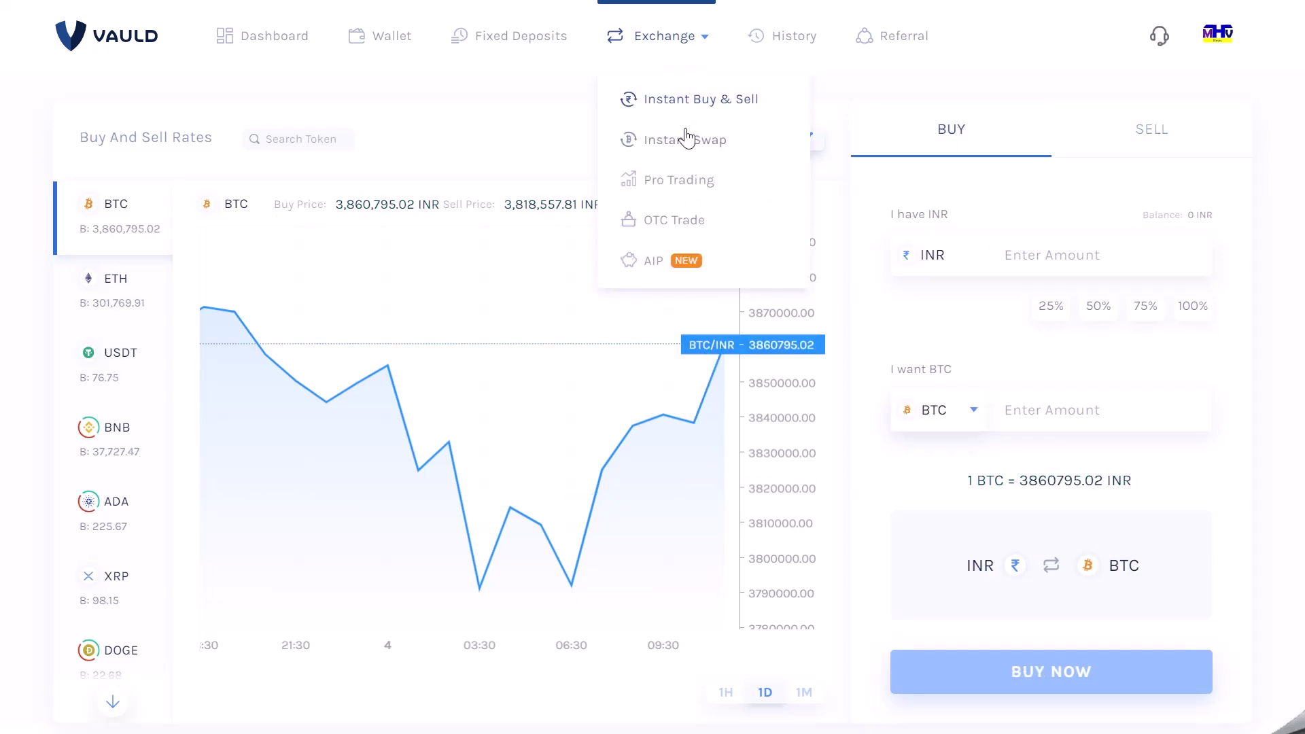
left_click(687, 150)
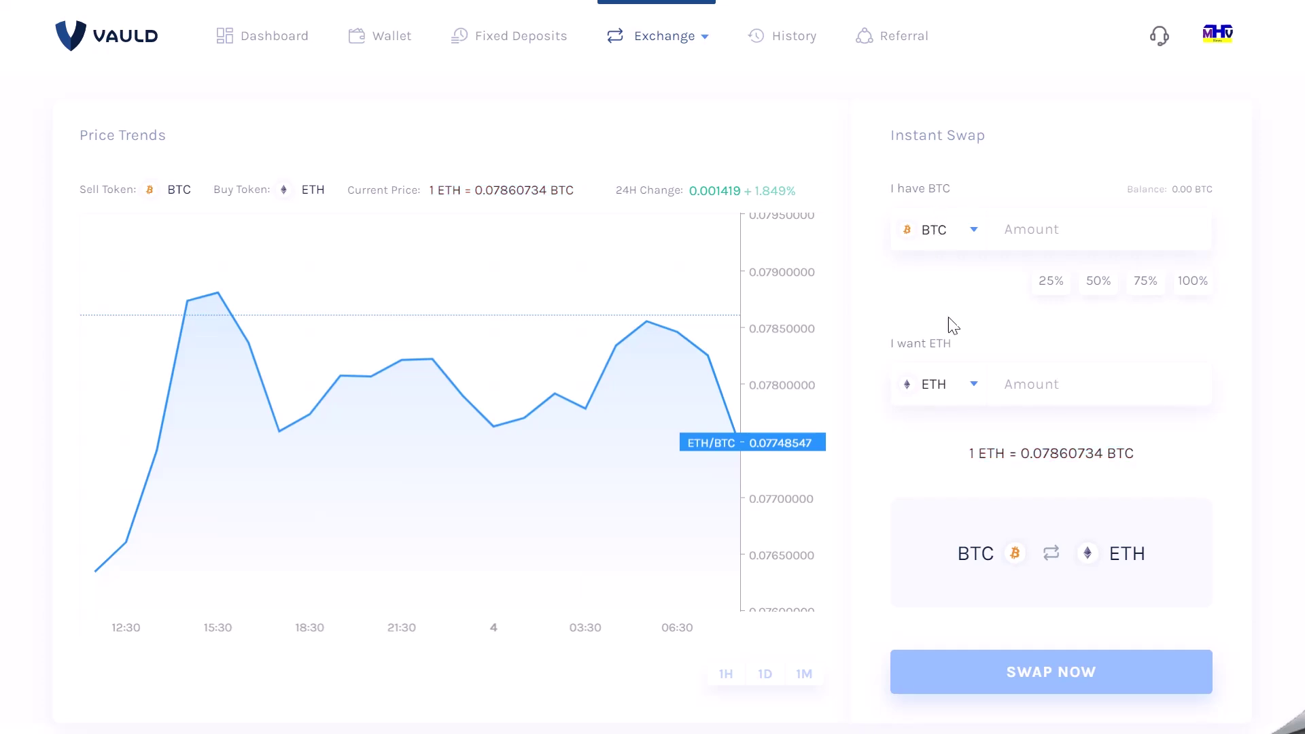
left_click(929, 233)
scroll(932, 365, "down", 5)
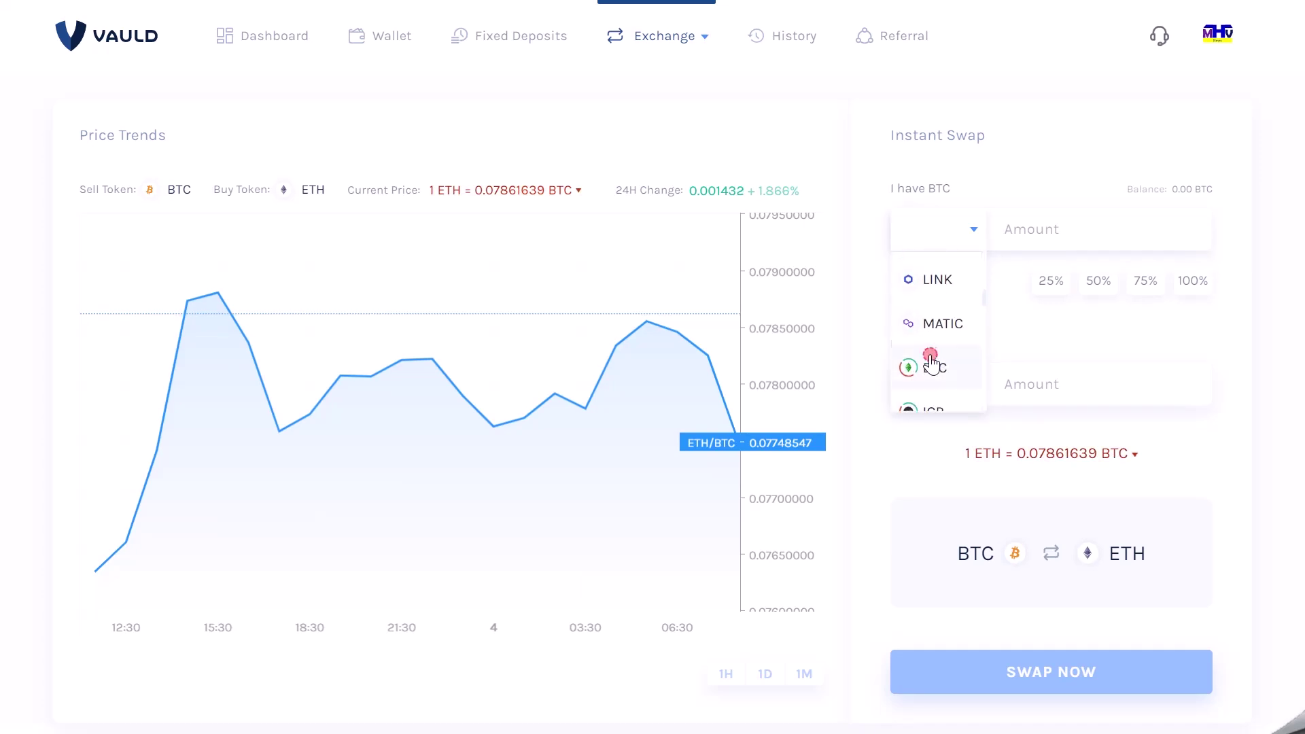
left_click(931, 364)
left_click(1031, 686)
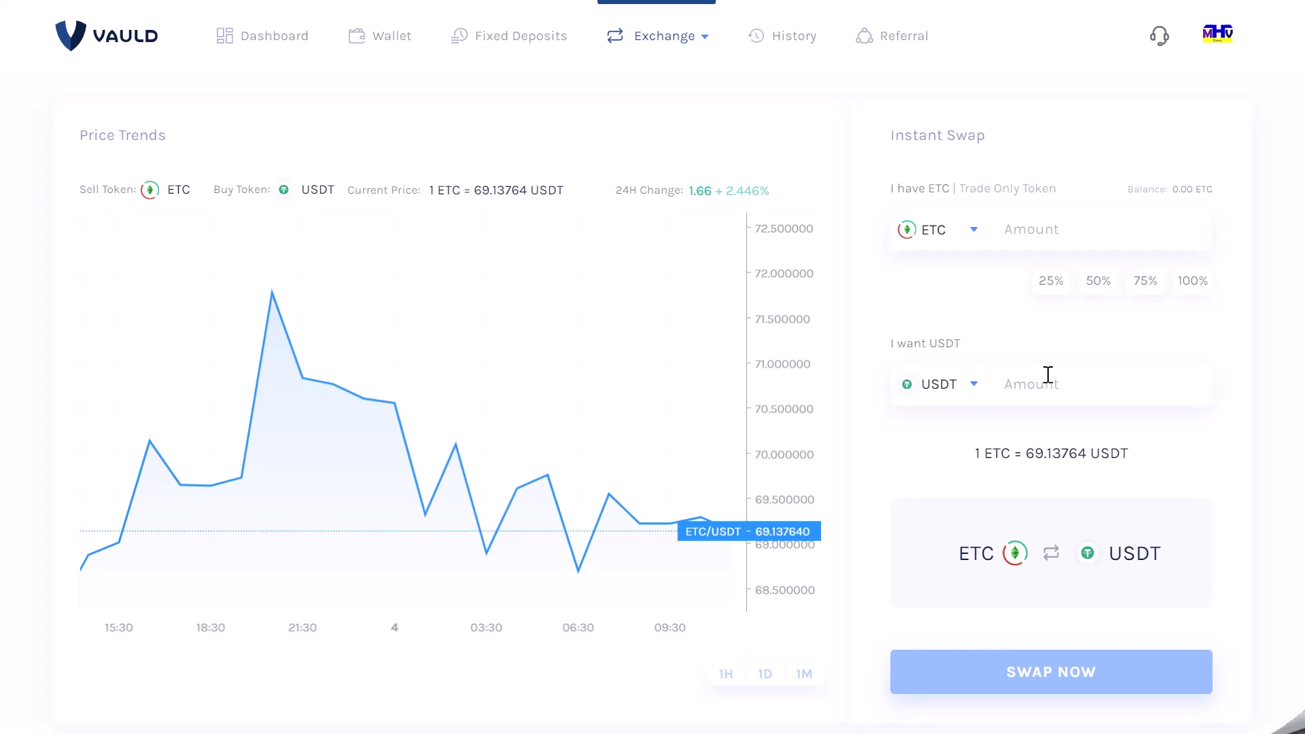
Open the AIP exchange page and start creating a new basket
mouse_move(646, 38)
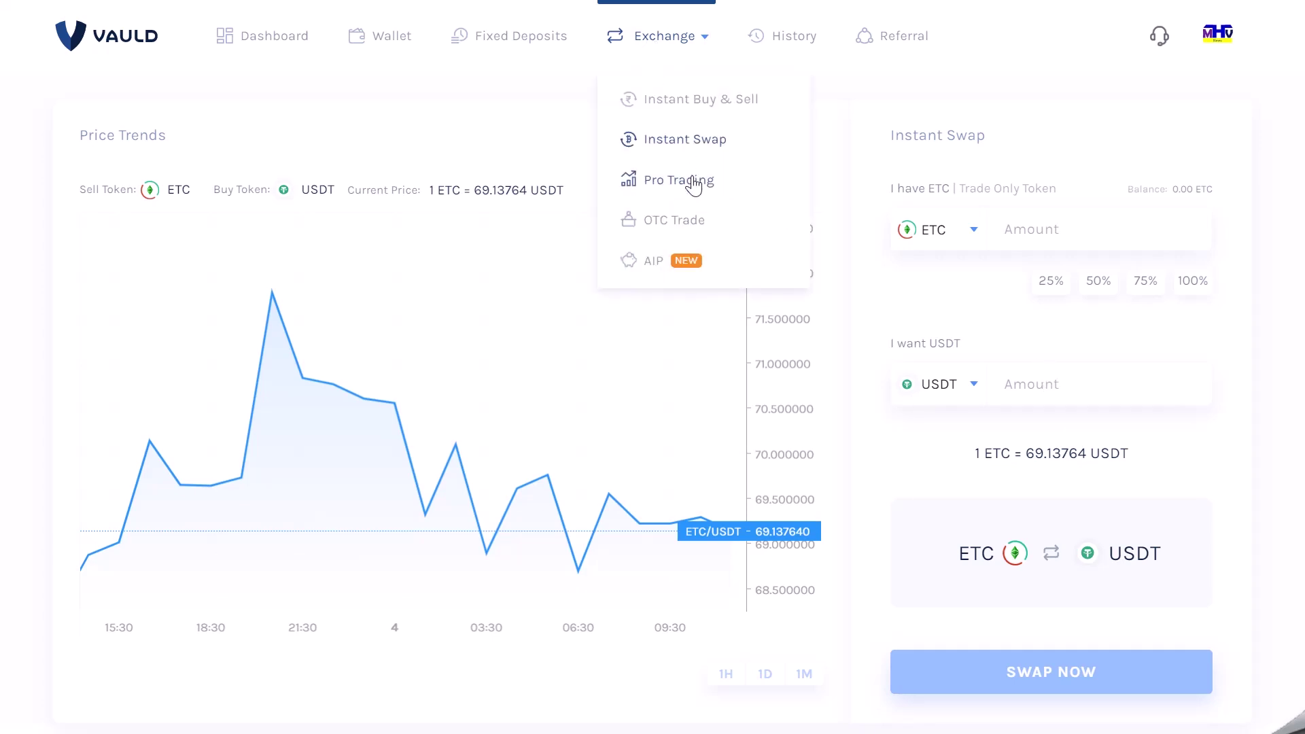
left_click(677, 265)
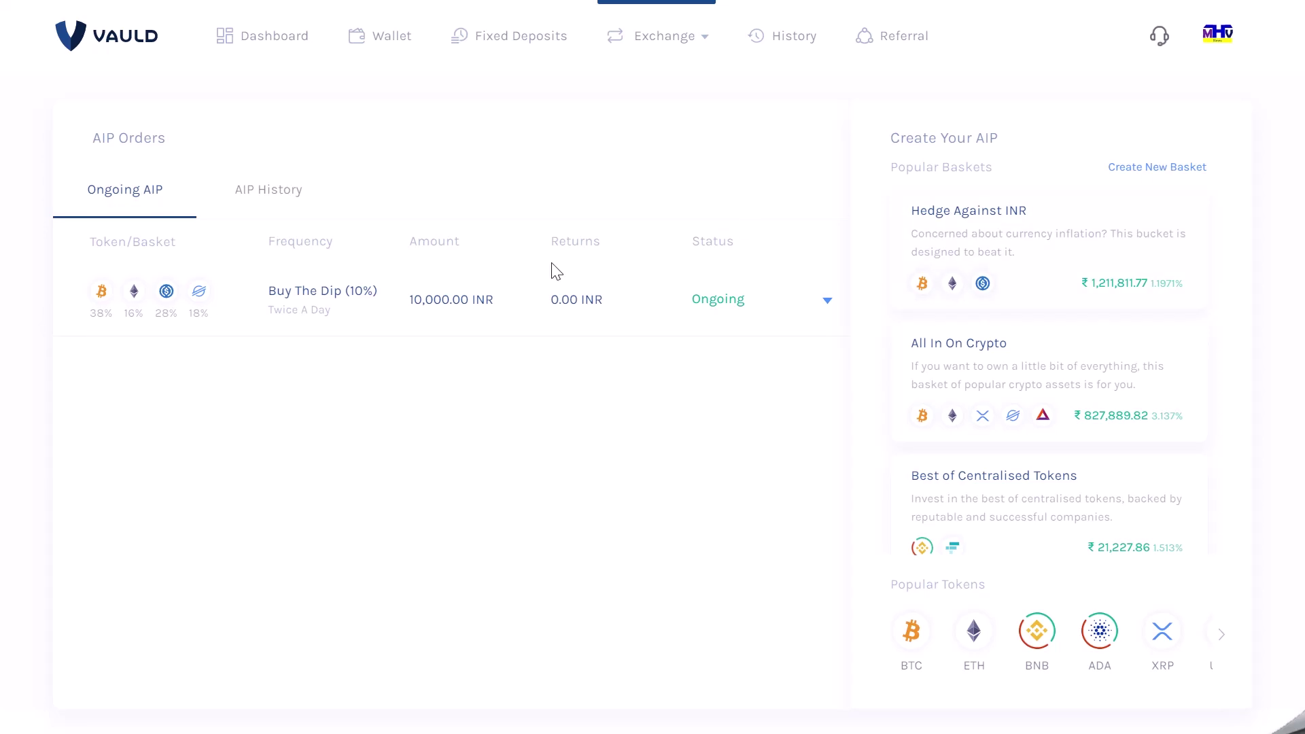
left_click(1160, 167)
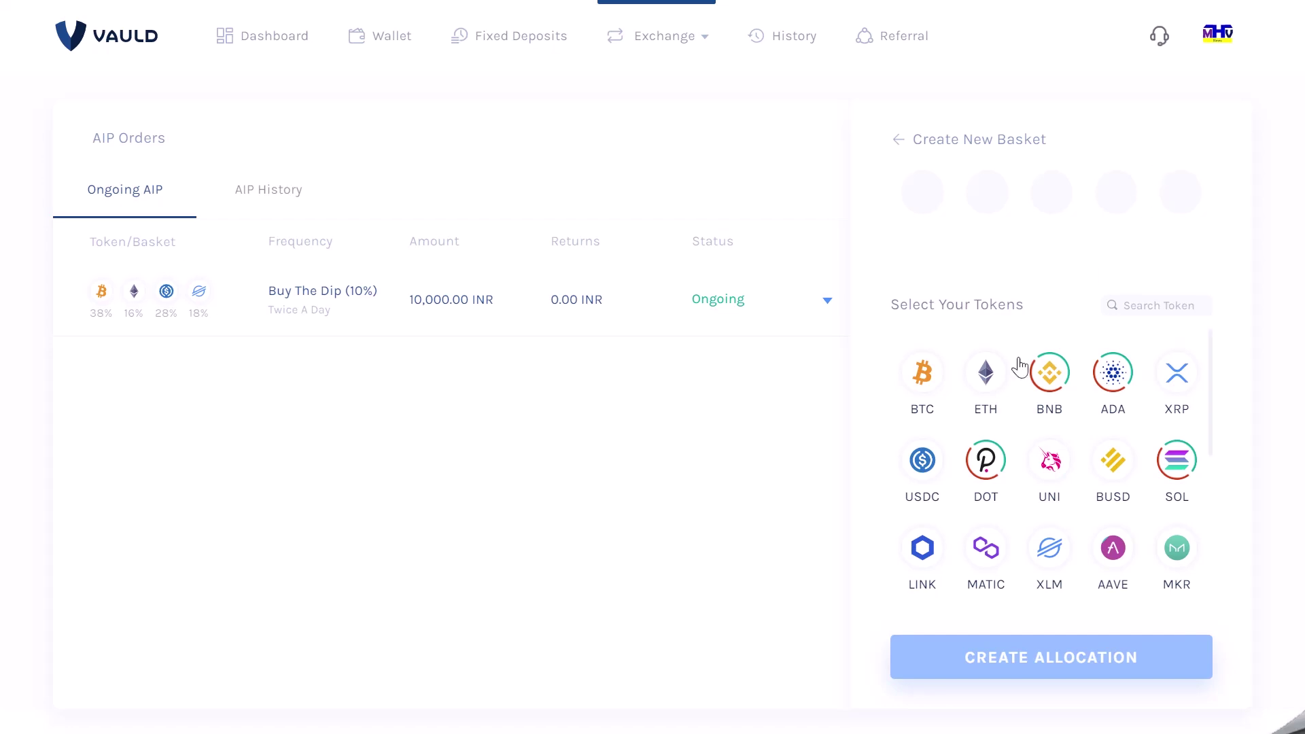
Add BTC, ETH, BNB and XRP to the new basket and proceed to its fund allocation
left_click(926, 385)
left_click(987, 378)
left_click(1051, 381)
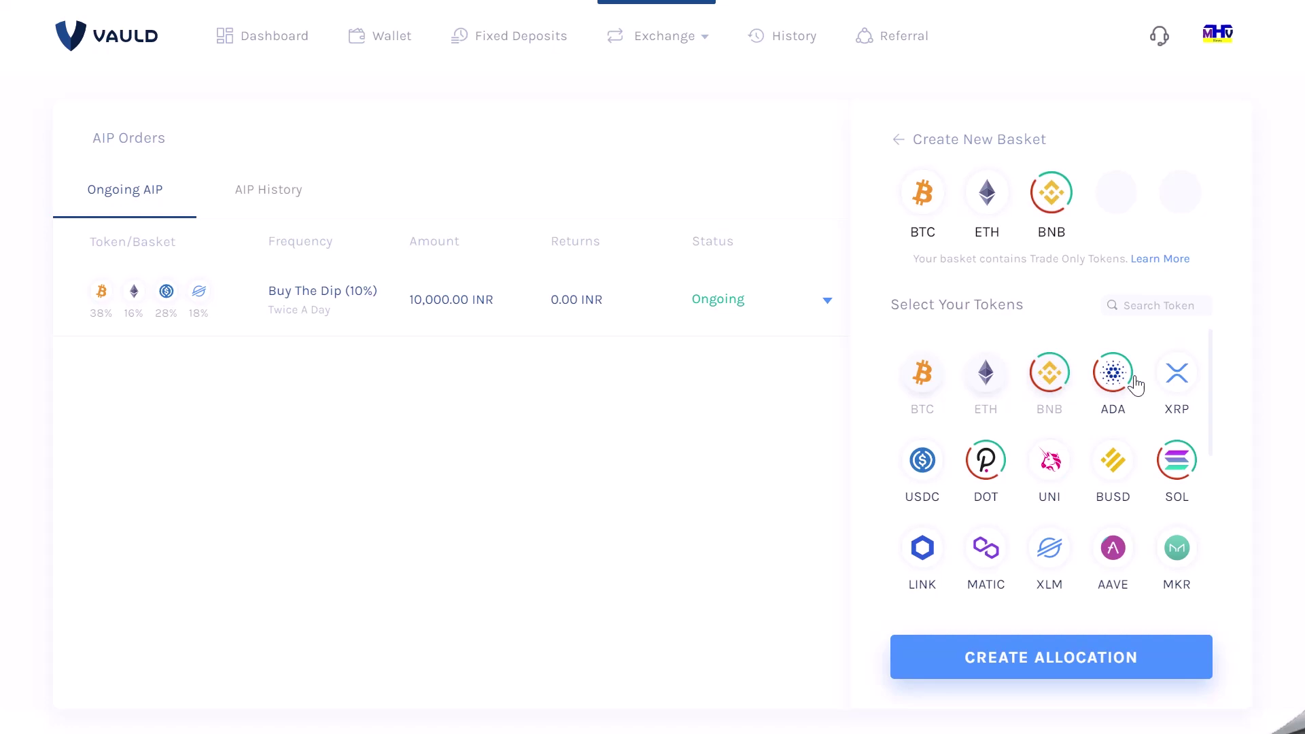
left_click(1177, 380)
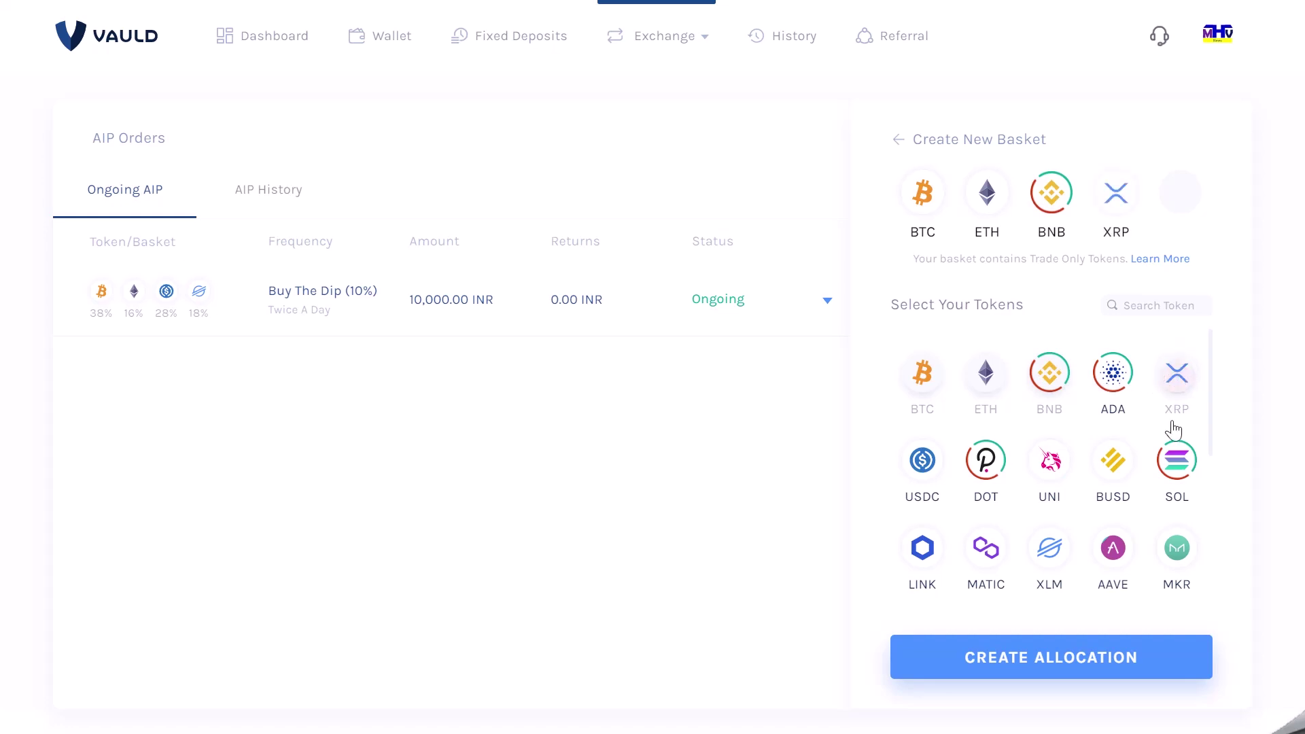
left_click(1065, 662)
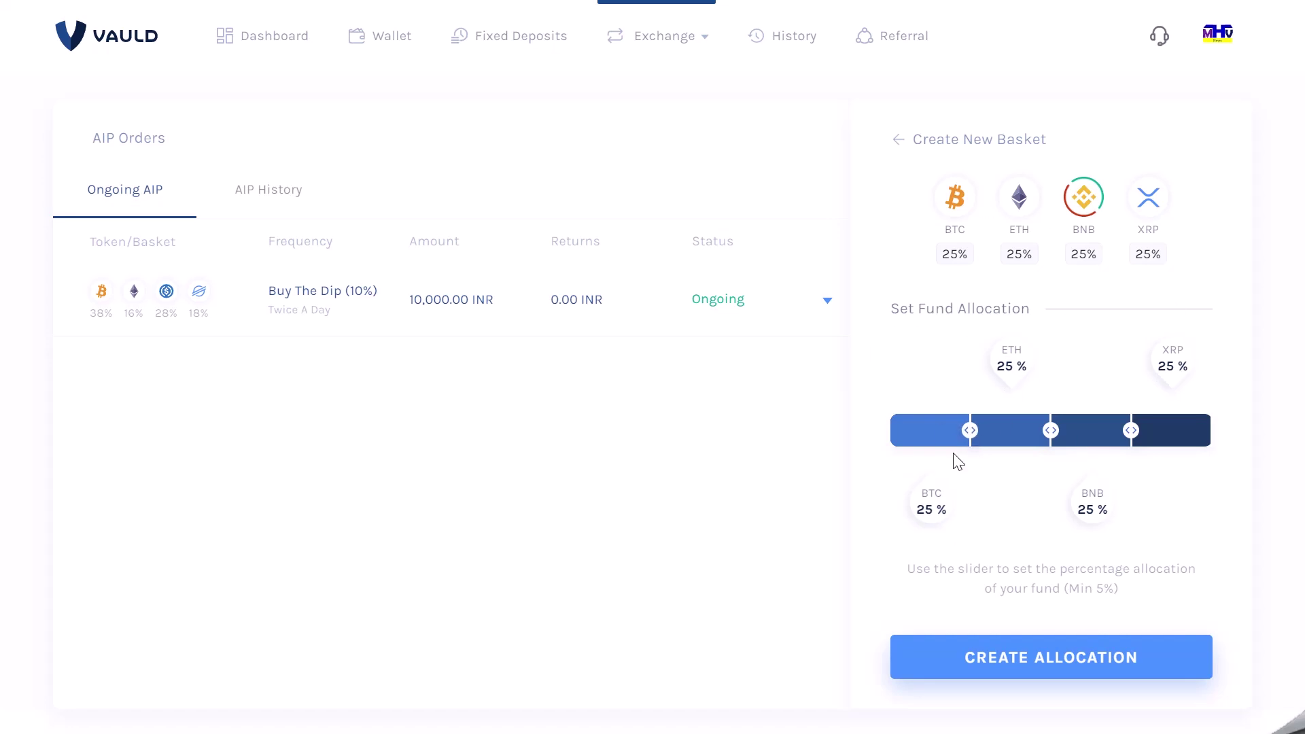
Allocate the basket's funds as BTC 12%, ETH 22%, BNB 32% and XRP 34%, and continue past the trade-only token notice
left_click_drag(971, 431, 928, 437)
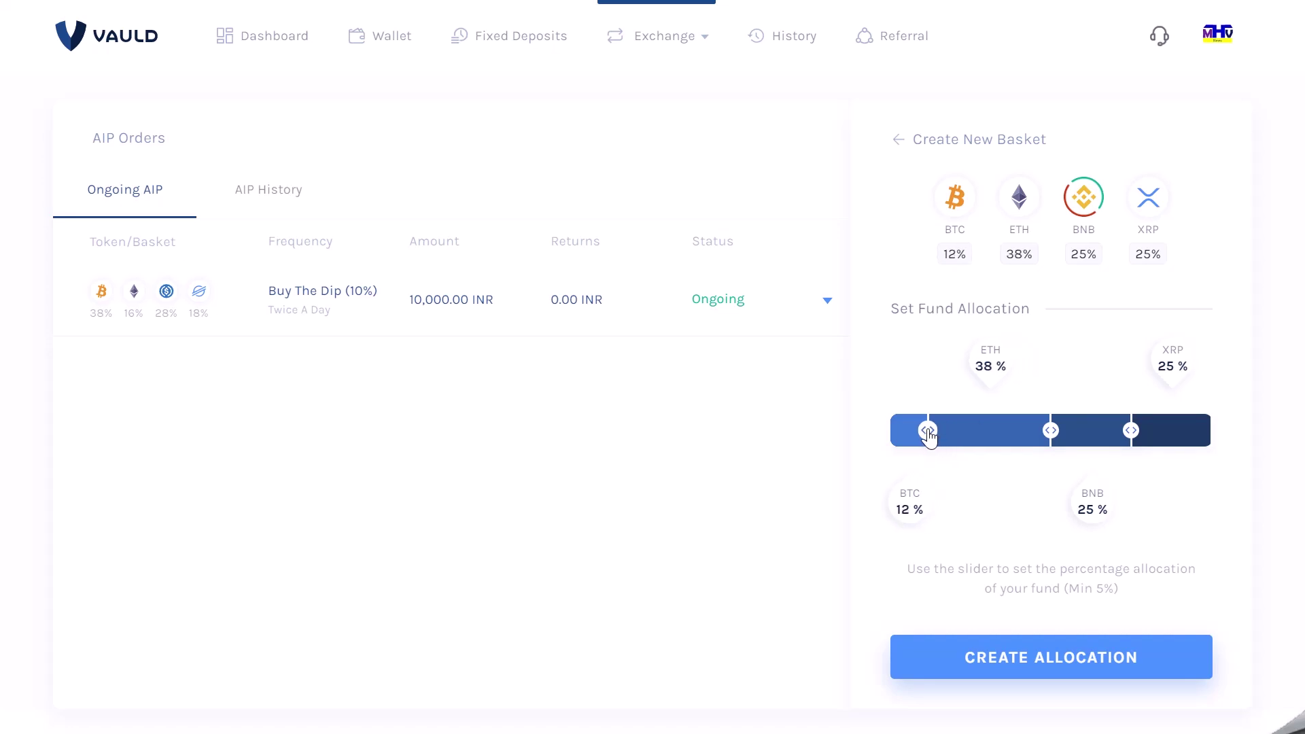
left_click_drag(1057, 436, 1009, 438)
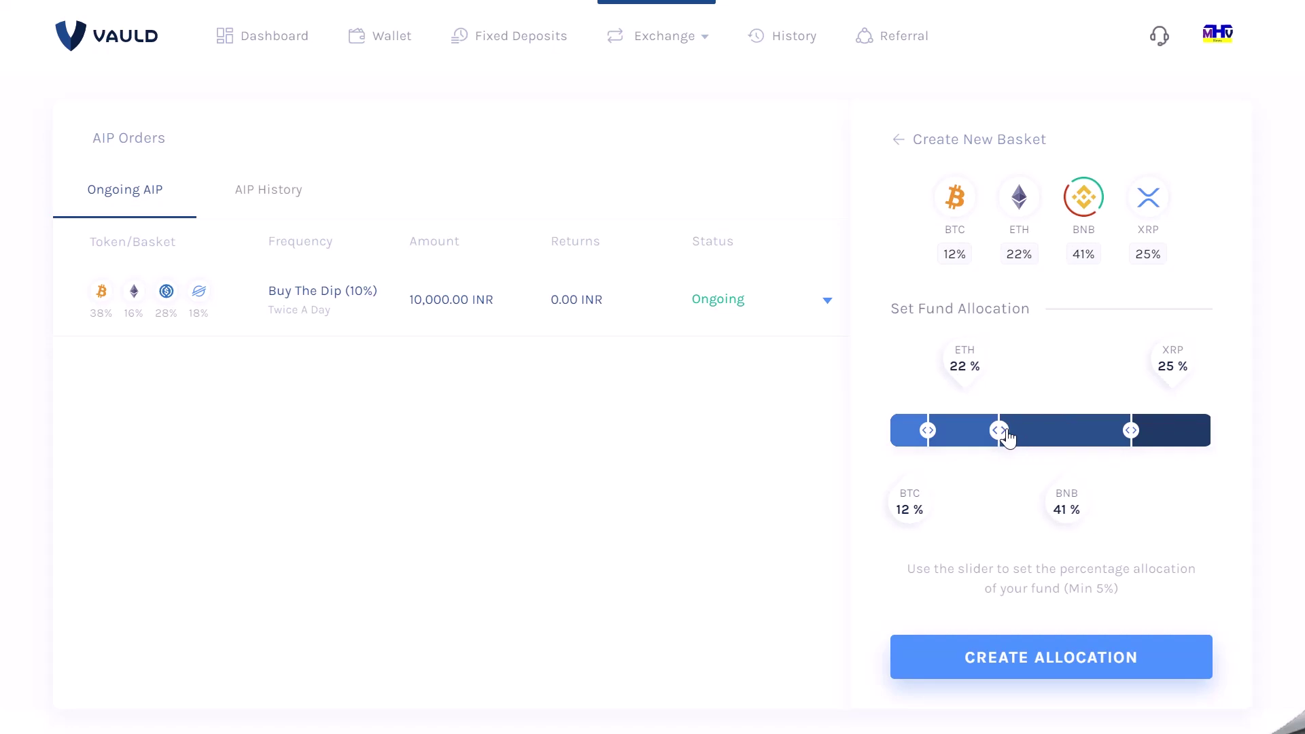
left_click_drag(1129, 430, 1102, 431)
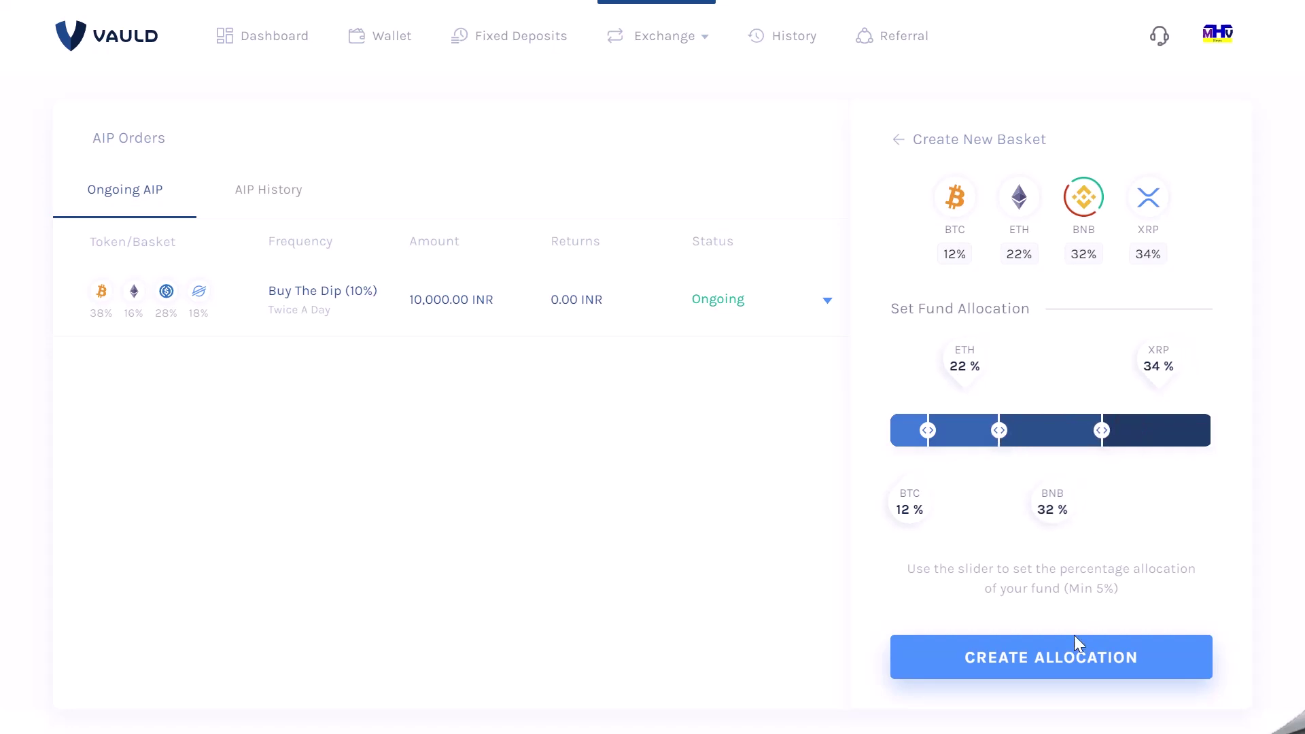
left_click(1066, 659)
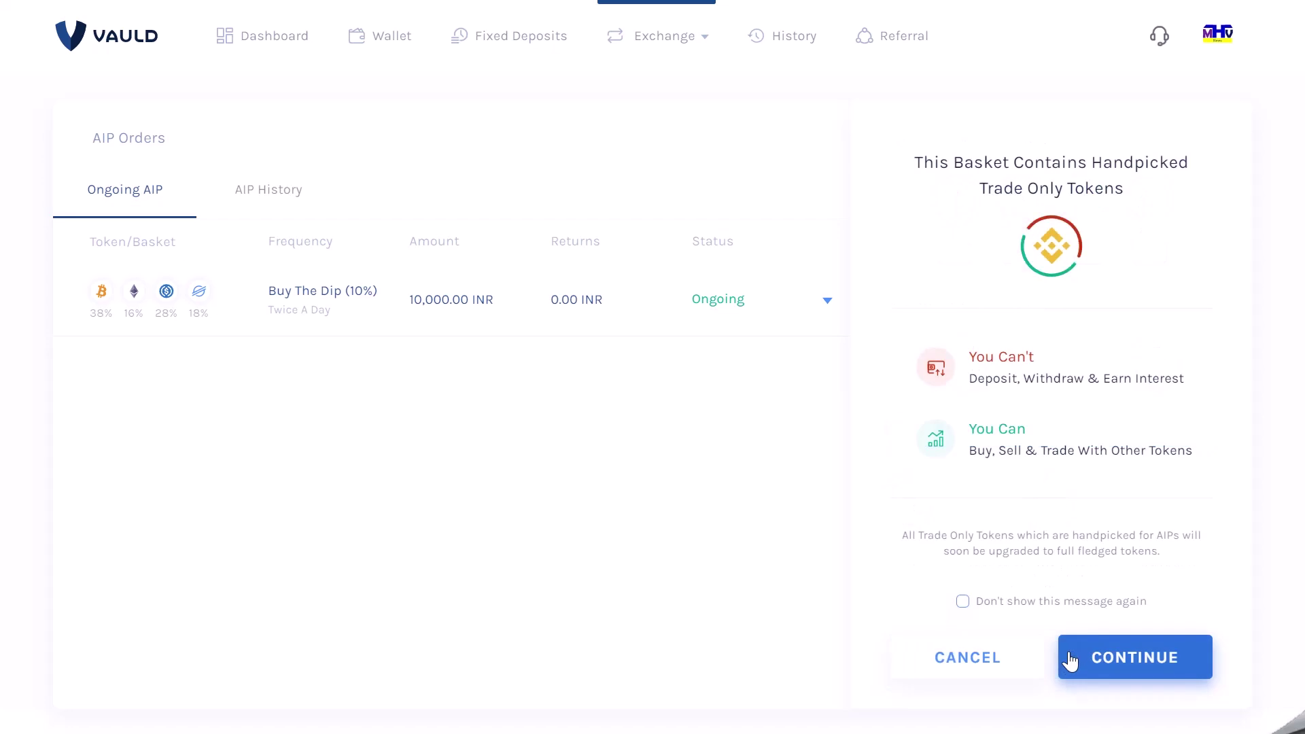
left_click(1112, 657)
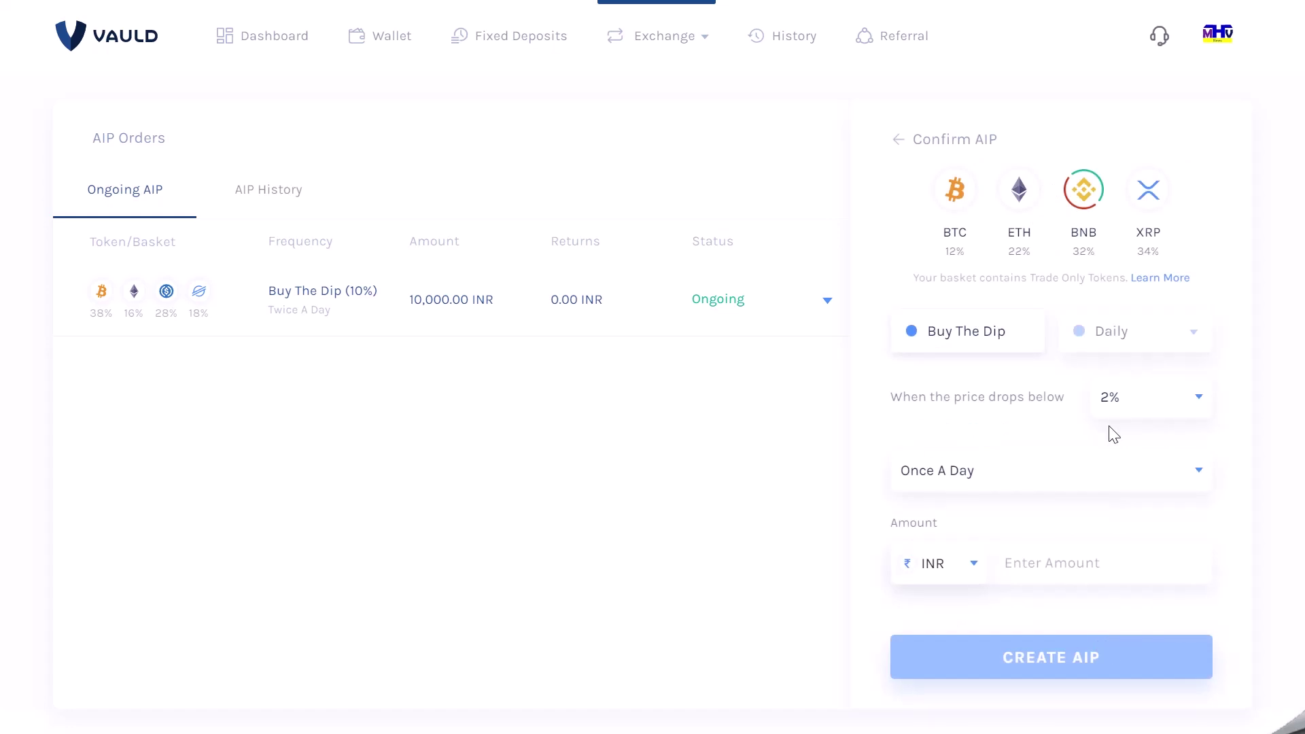
Try the Buy The Dip option with a 5% price drop, and view the daily purchase frequency choices
left_click(1130, 333)
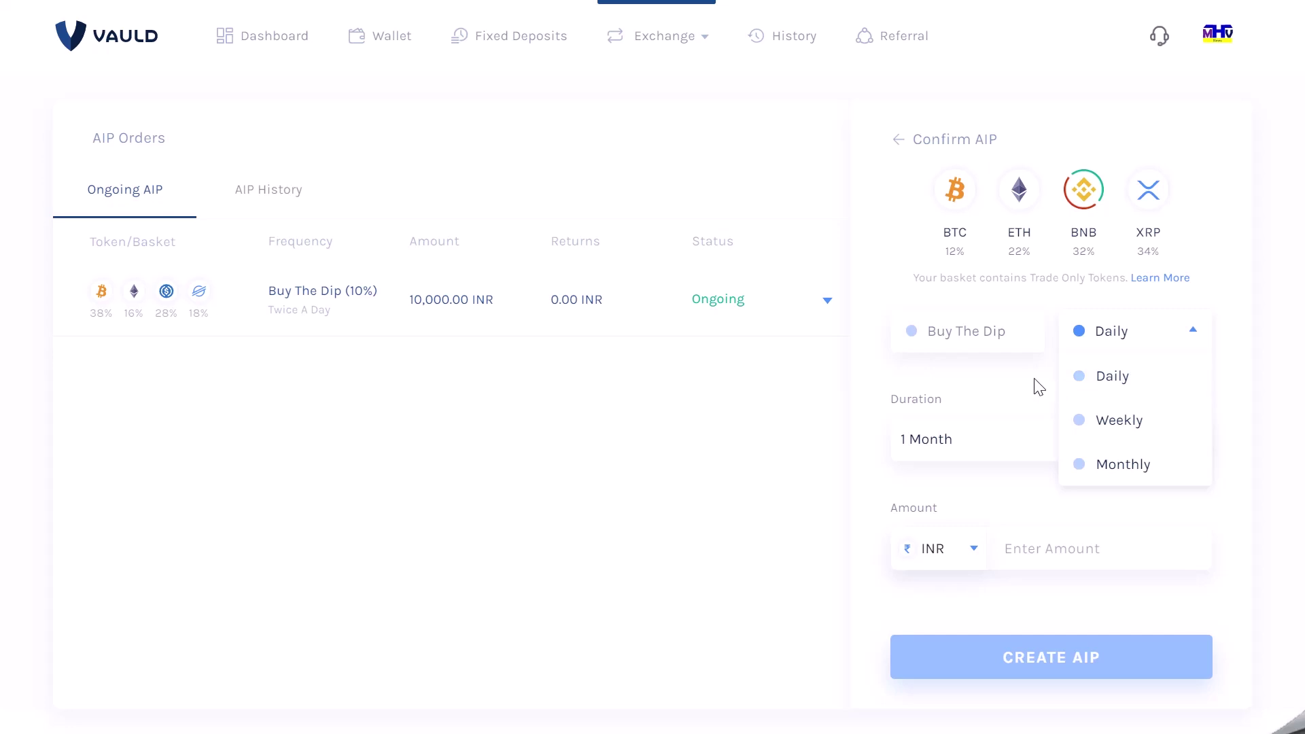
left_click(1014, 378)
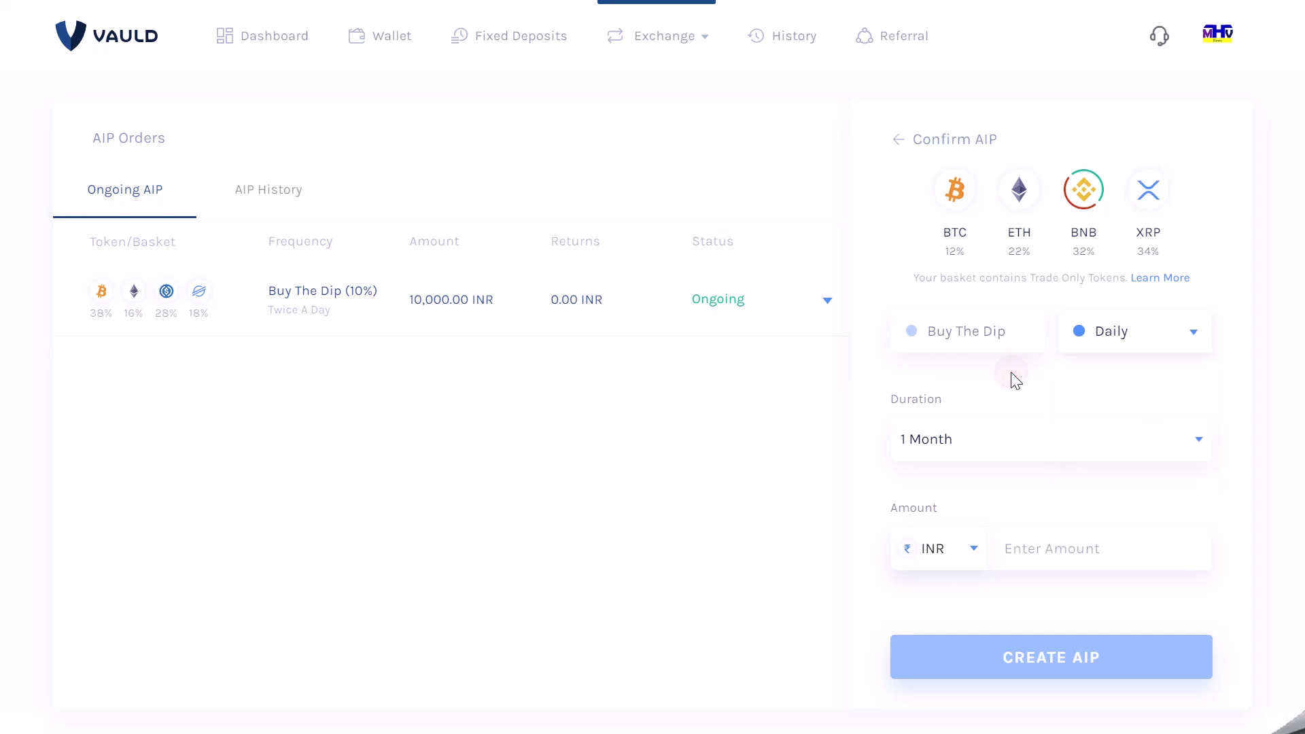
left_click(977, 333)
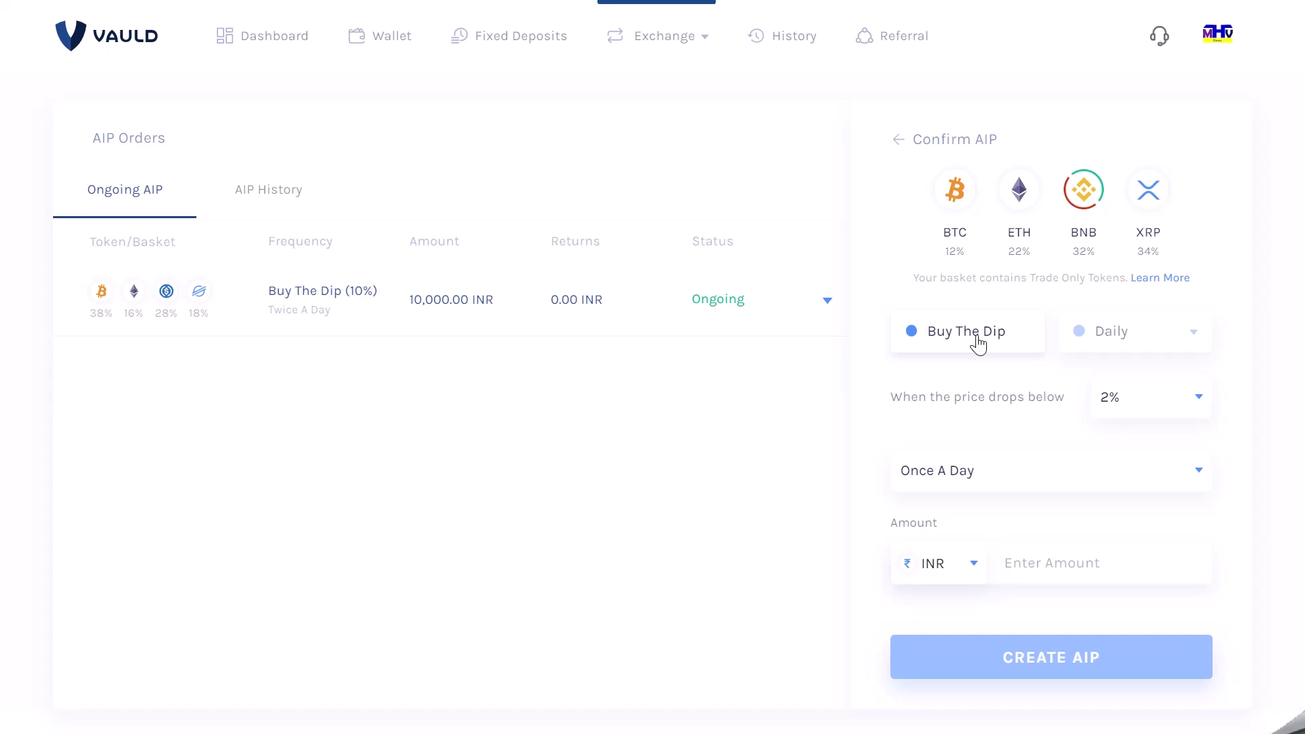
left_click(1152, 408)
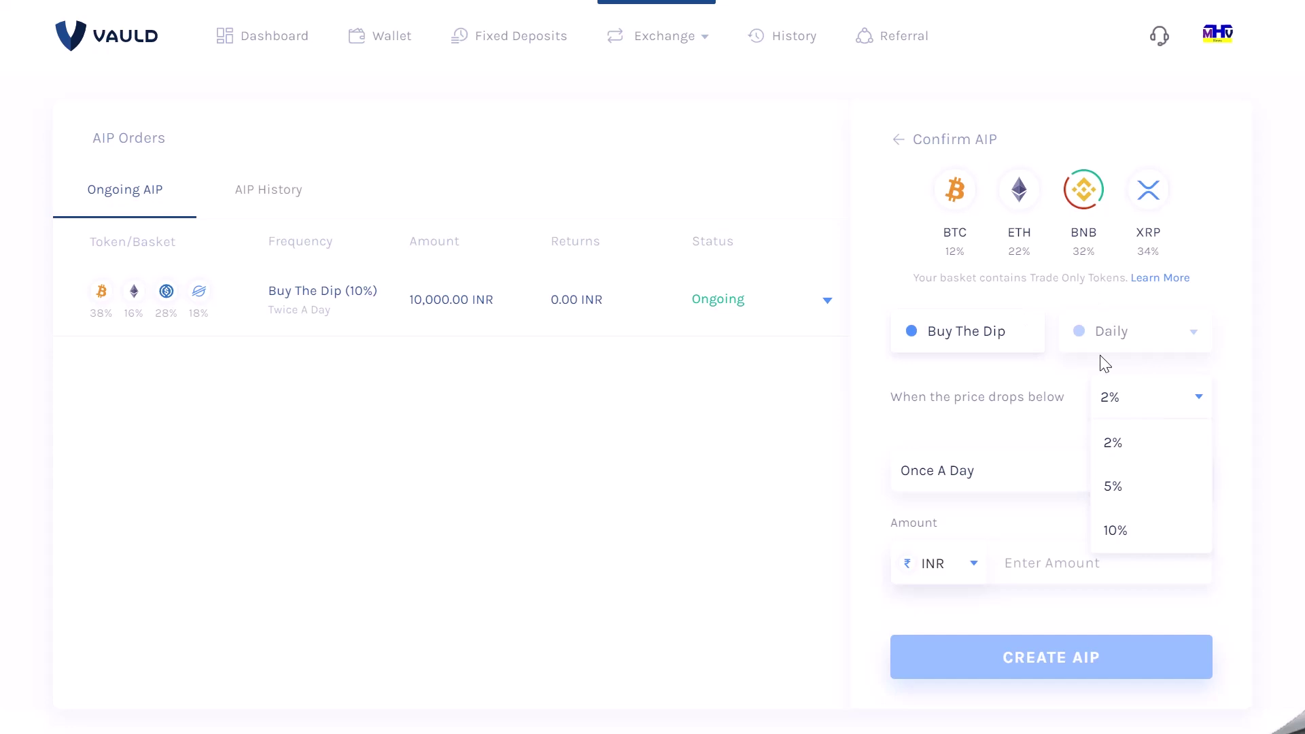
left_click(1145, 484)
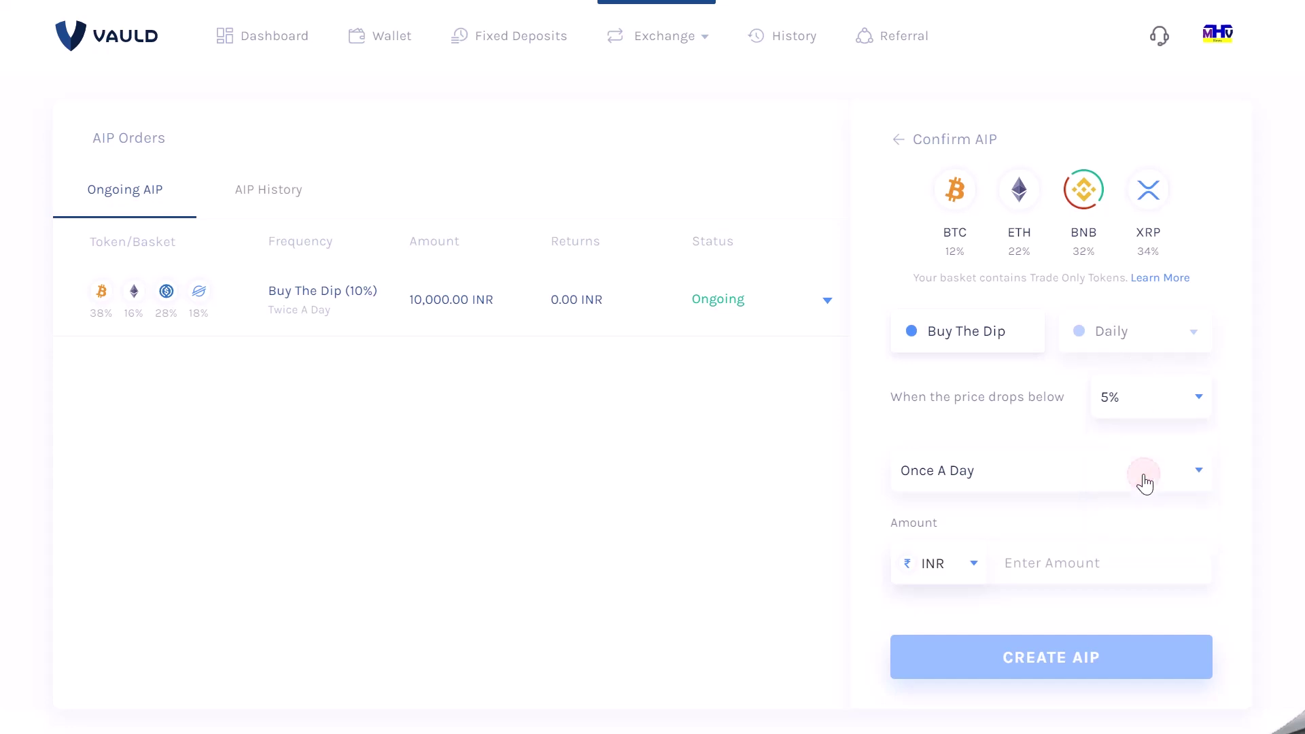
left_click(1018, 479)
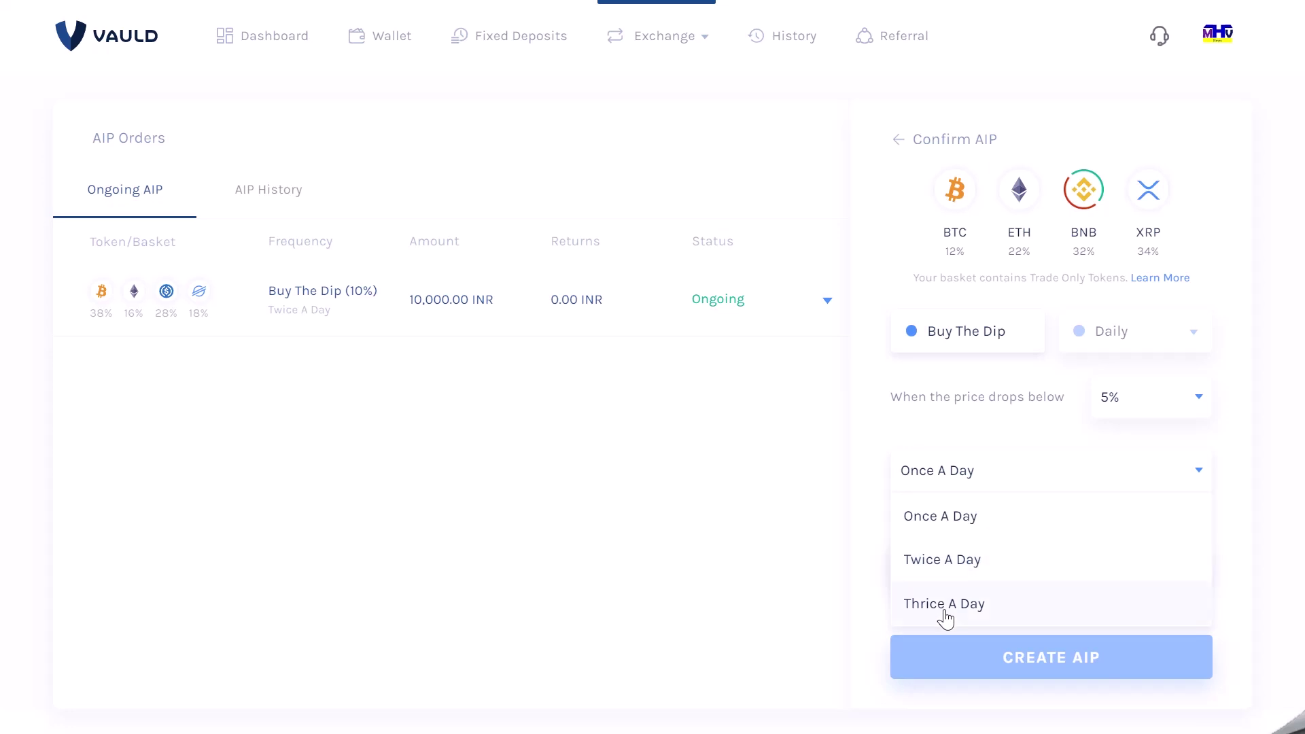
left_click(839, 523)
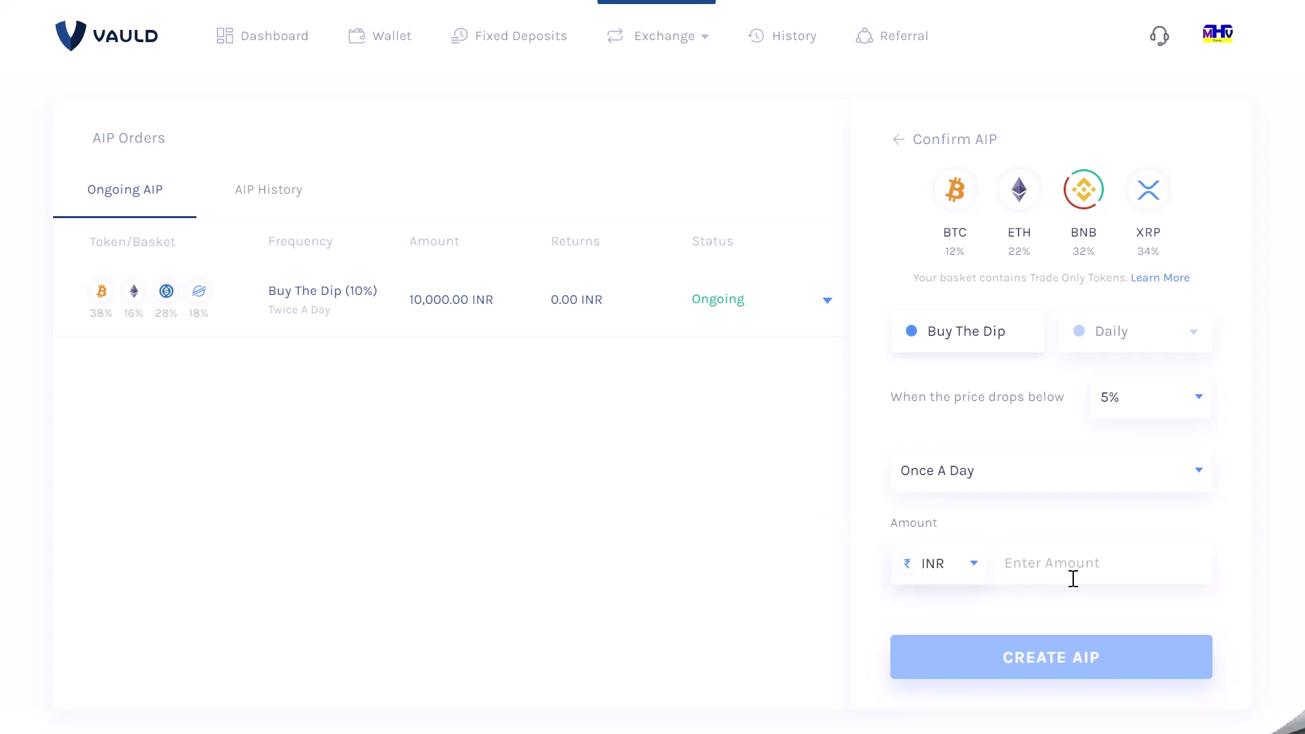
Create the AIP as a Monthly plan with a 6-month duration and an amount of 1000 INR
left_click(1107, 337)
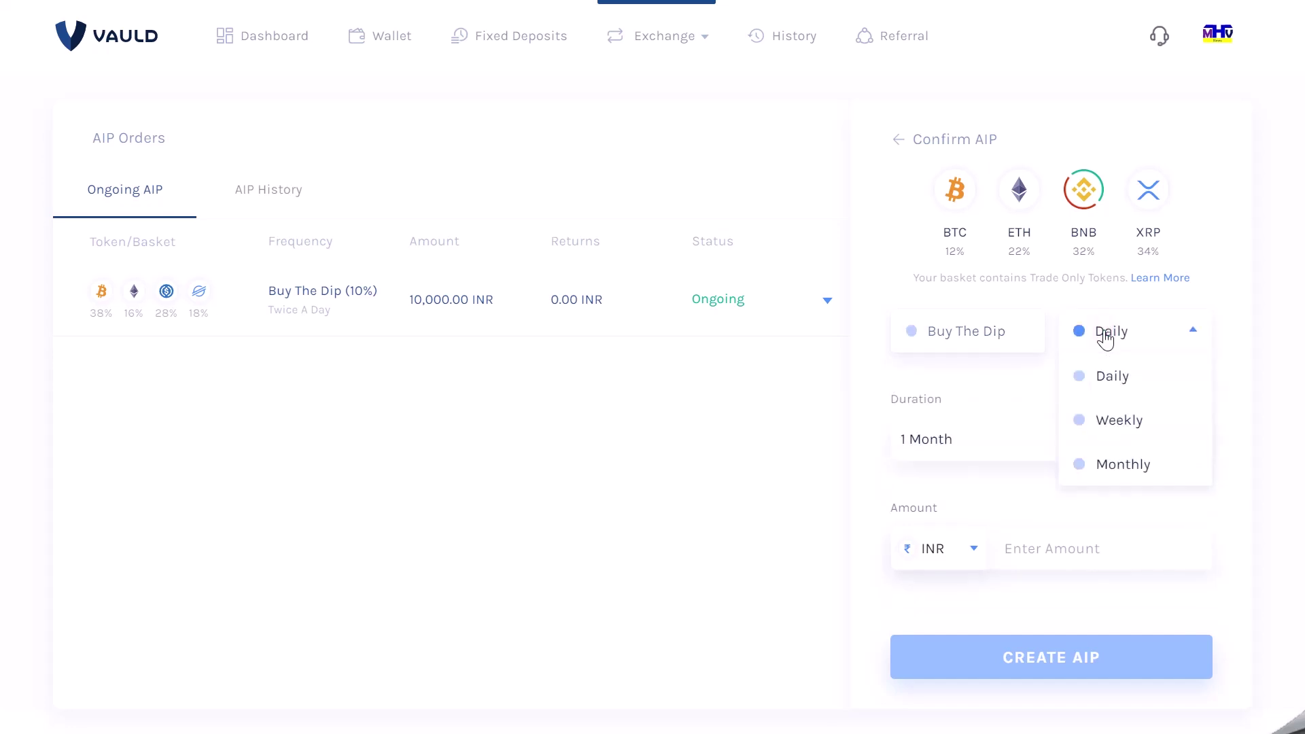
left_click(1110, 469)
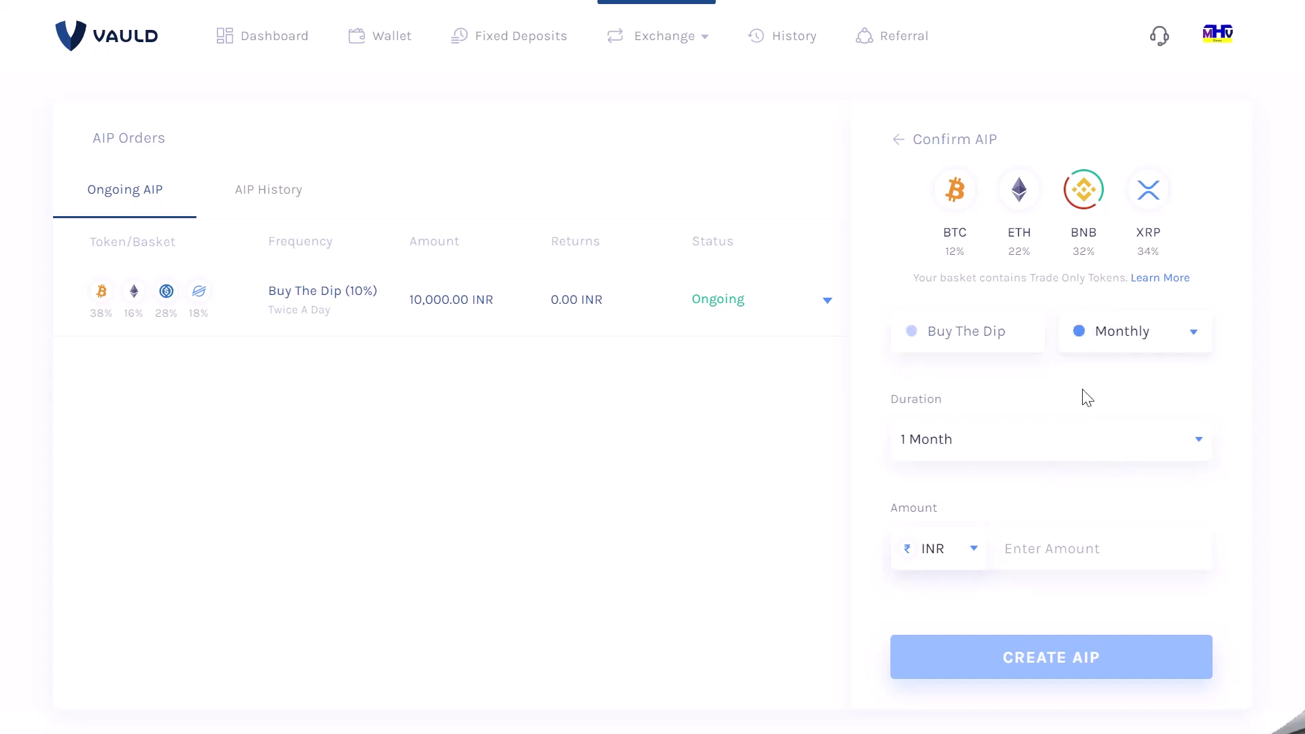
left_click(994, 441)
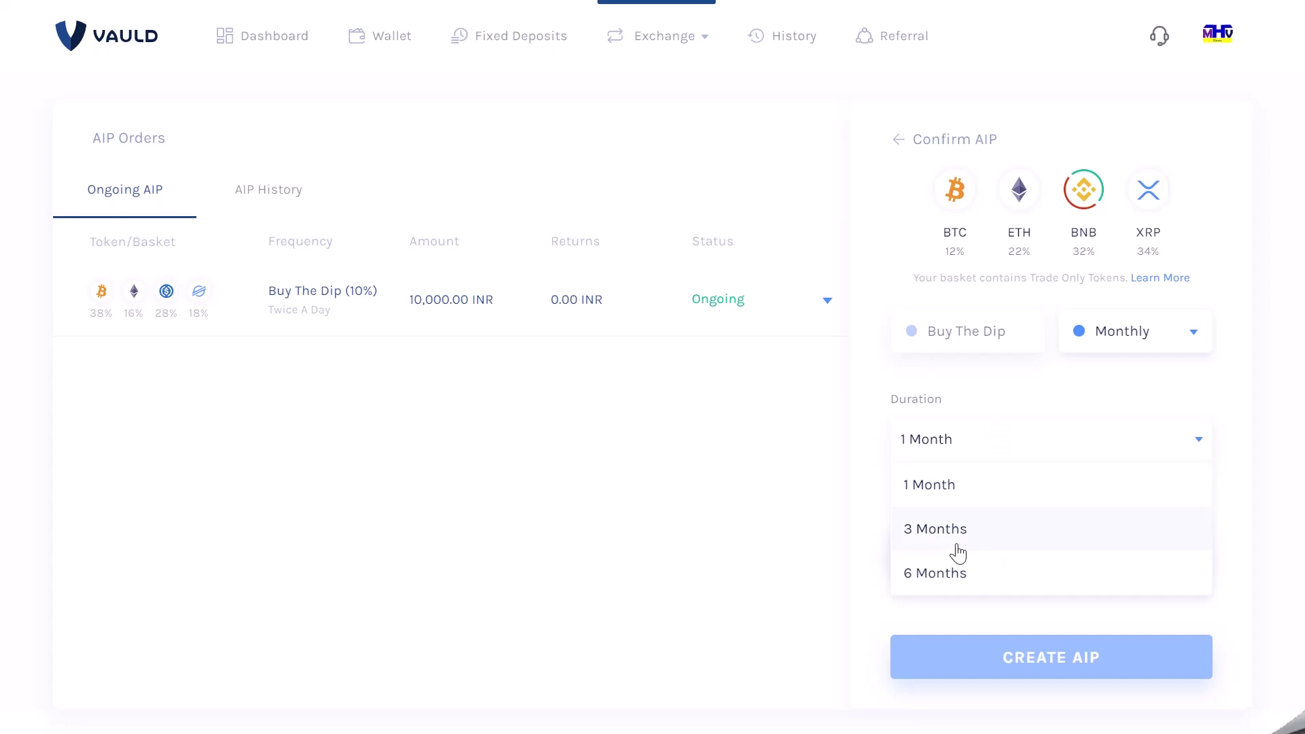
left_click(952, 573)
type("1000")
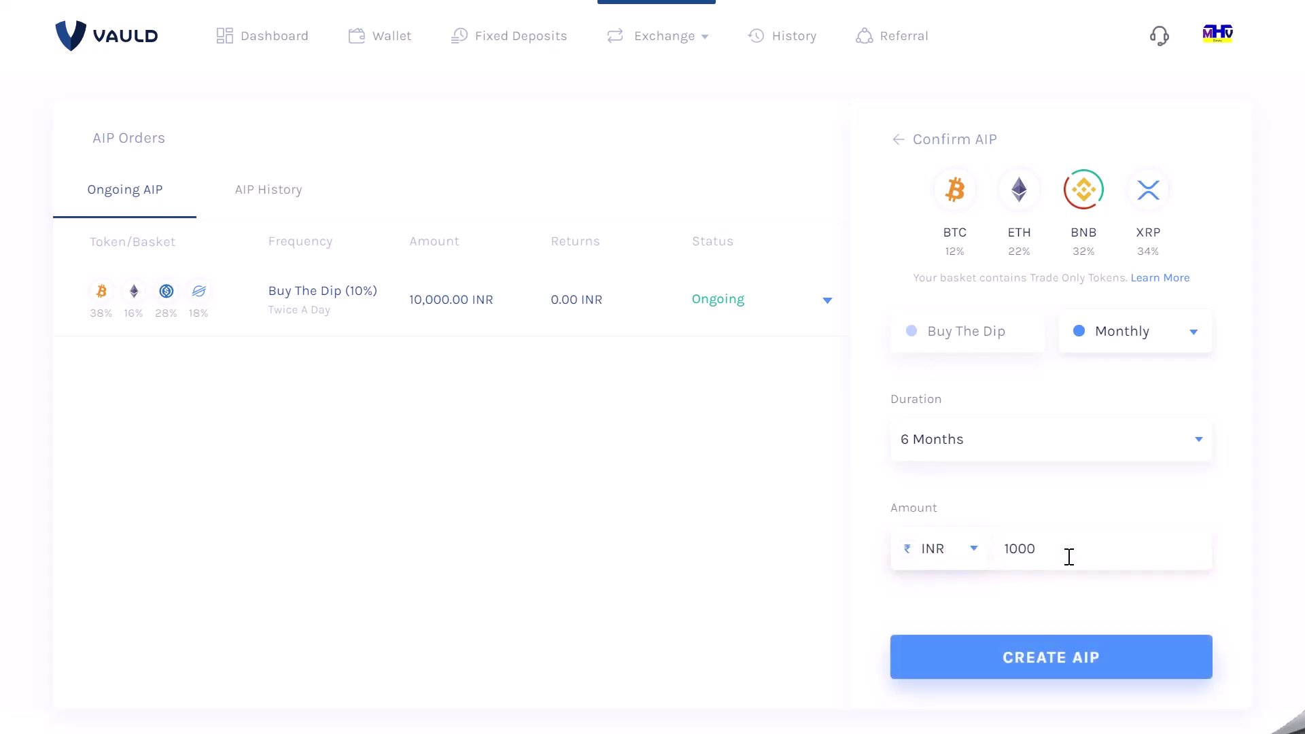
left_click(1076, 656)
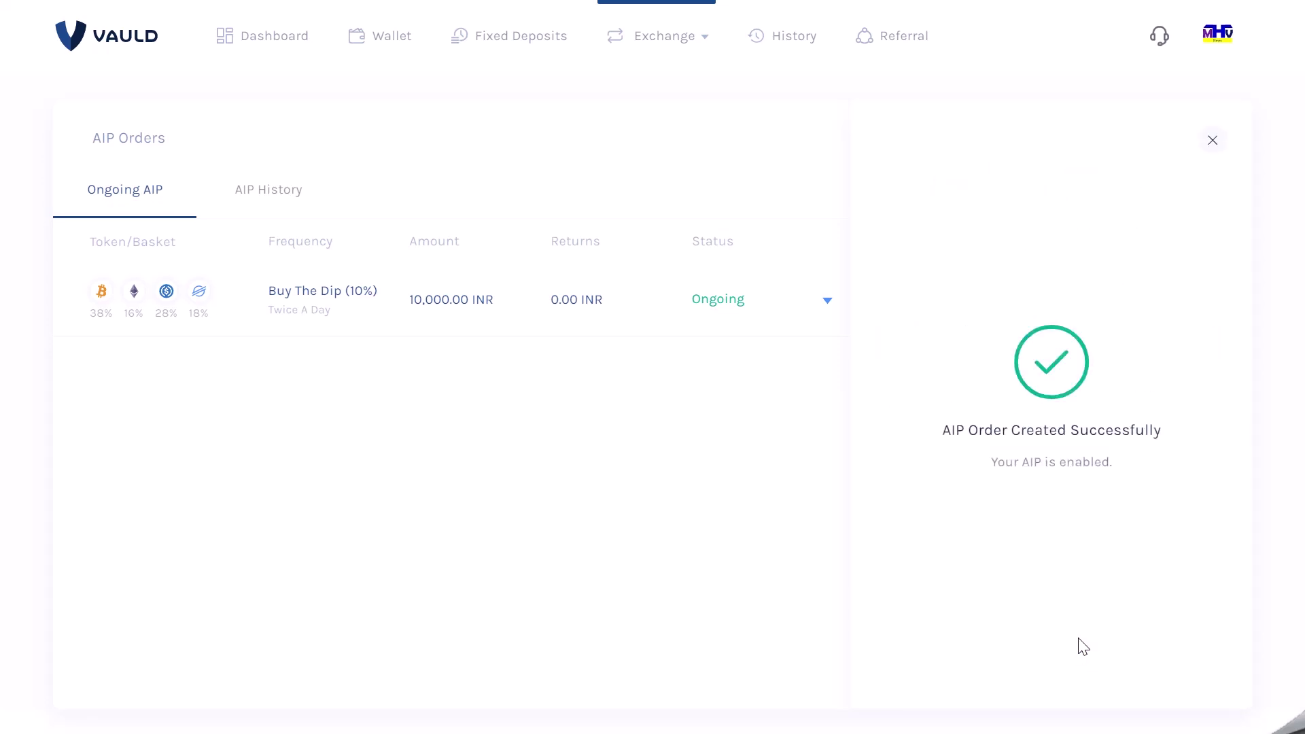
Expand the Buy The Dip and Monthly orders under ongoing AIPs to examine their details, and collapse them
left_click(794, 365)
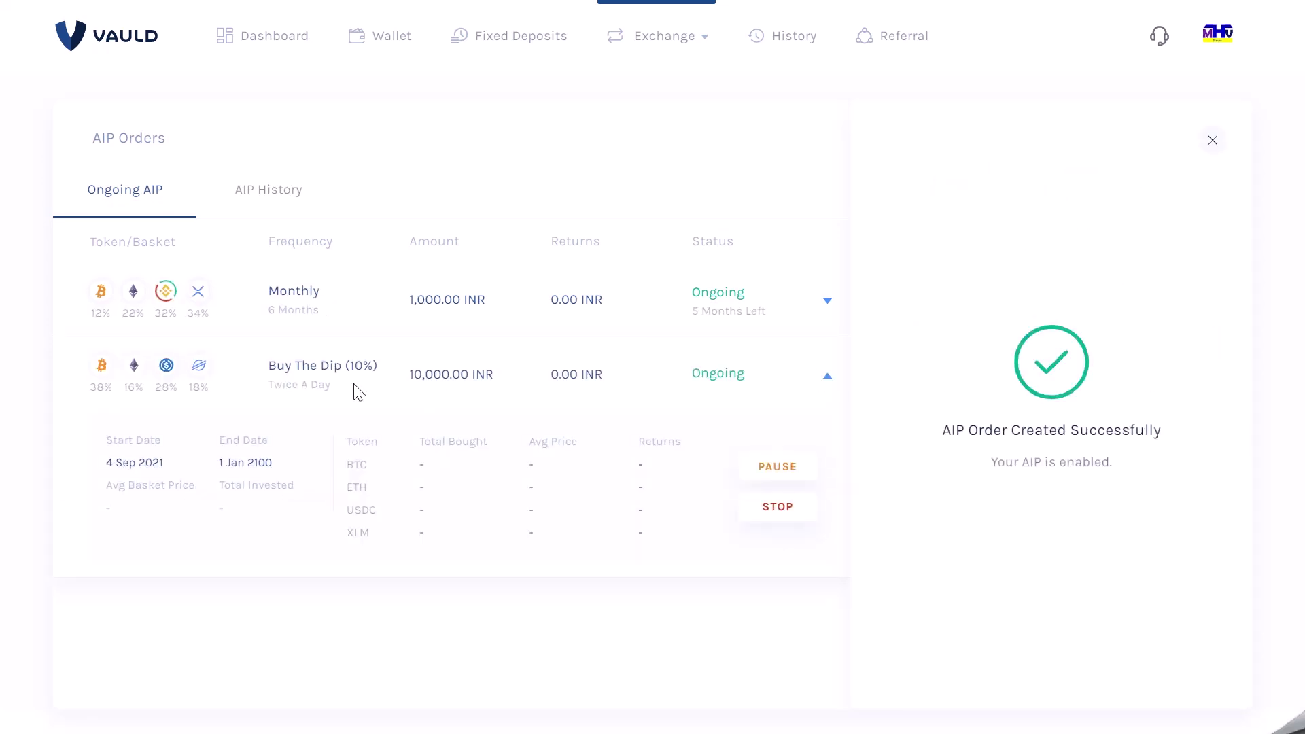
left_click(309, 355)
left_click(767, 329)
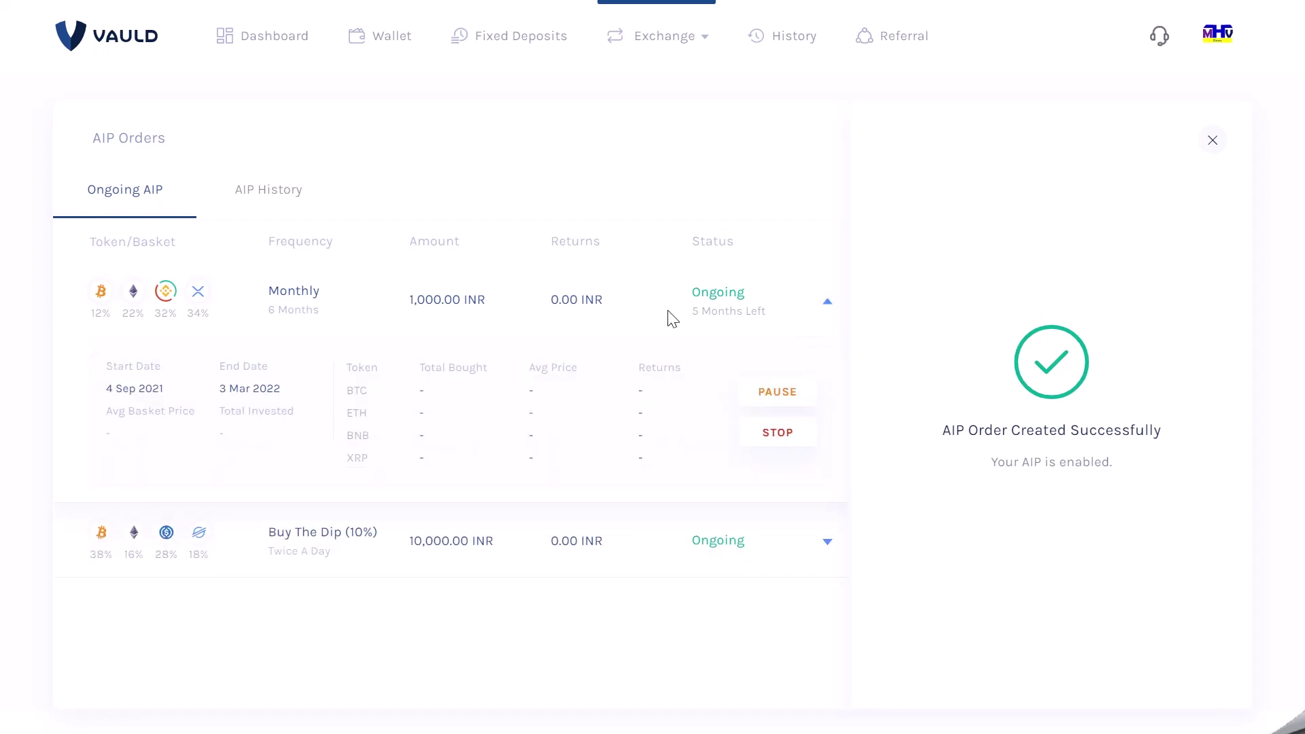
left_click(650, 541)
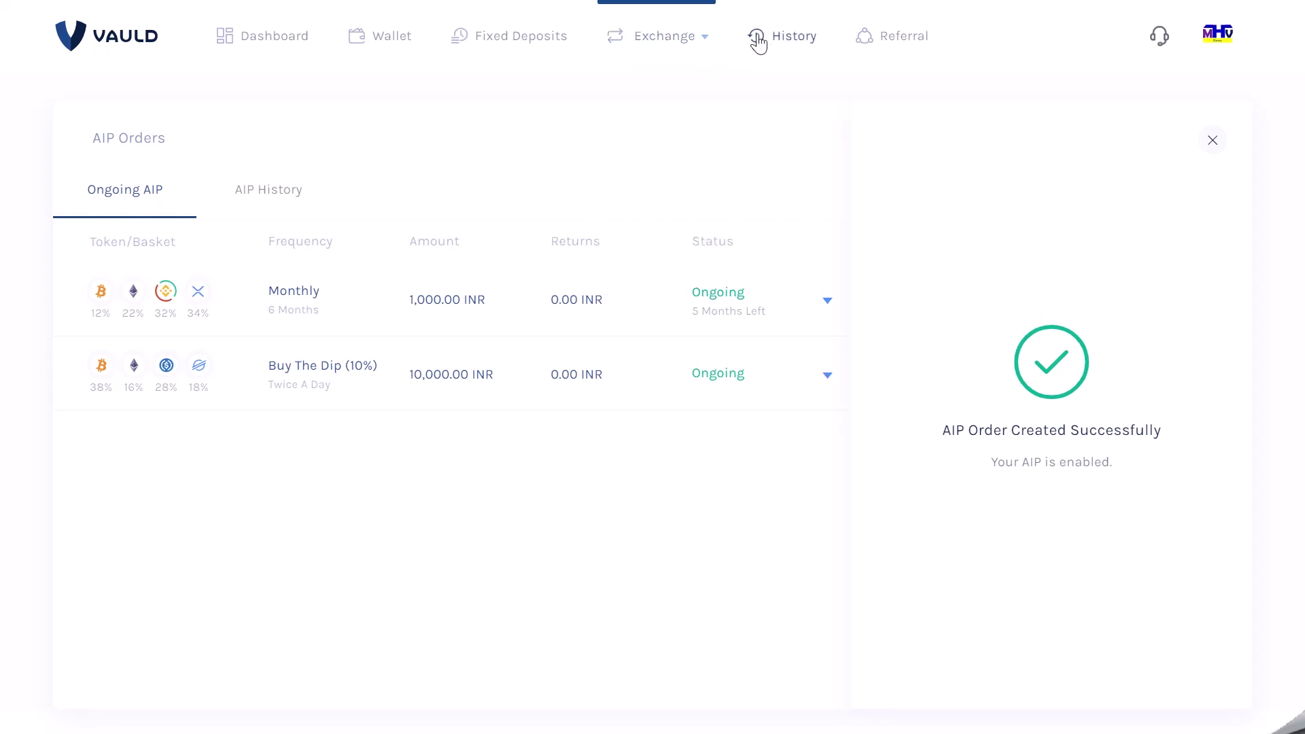
View the Fixed Deposits and Exchange sections of the account history, and open the referral page
left_click(788, 40)
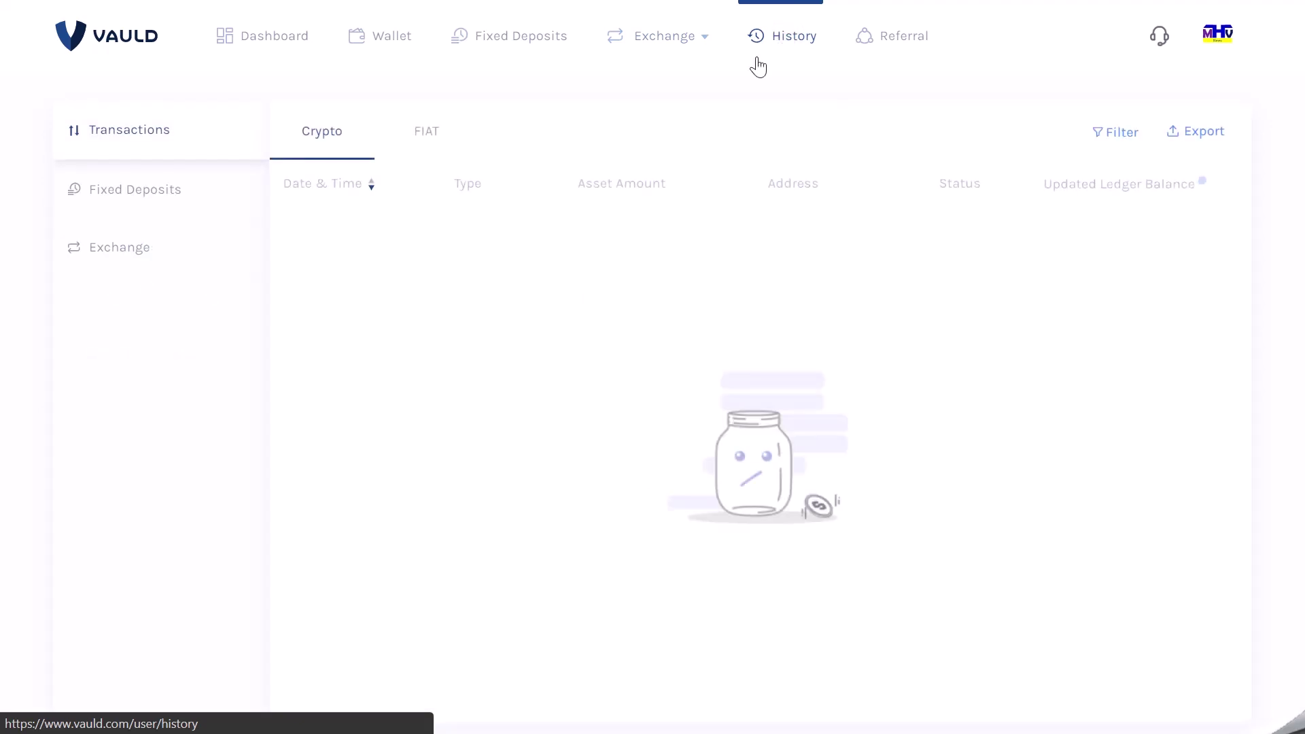
left_click(185, 193)
left_click(161, 251)
left_click(895, 35)
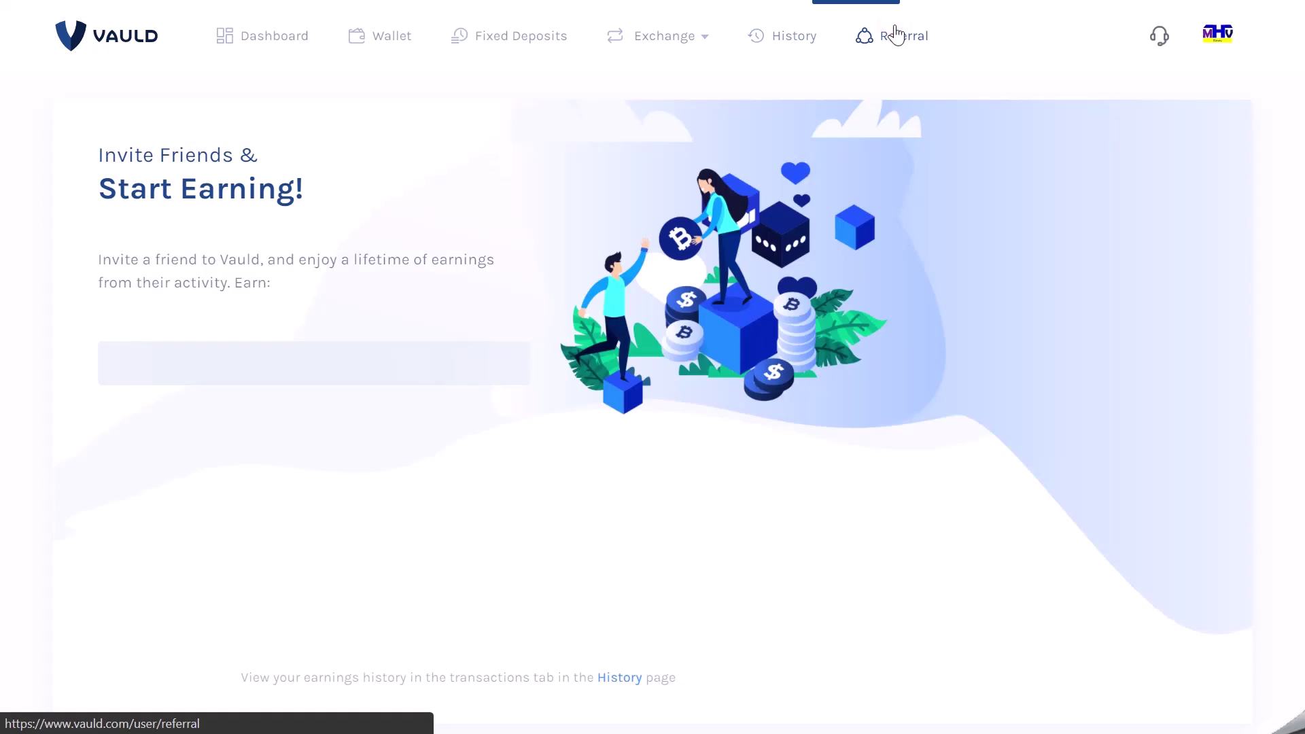
Open Pro Trading for BTC/USDT, inspect the order book, and exit trading
mouse_move(667, 38)
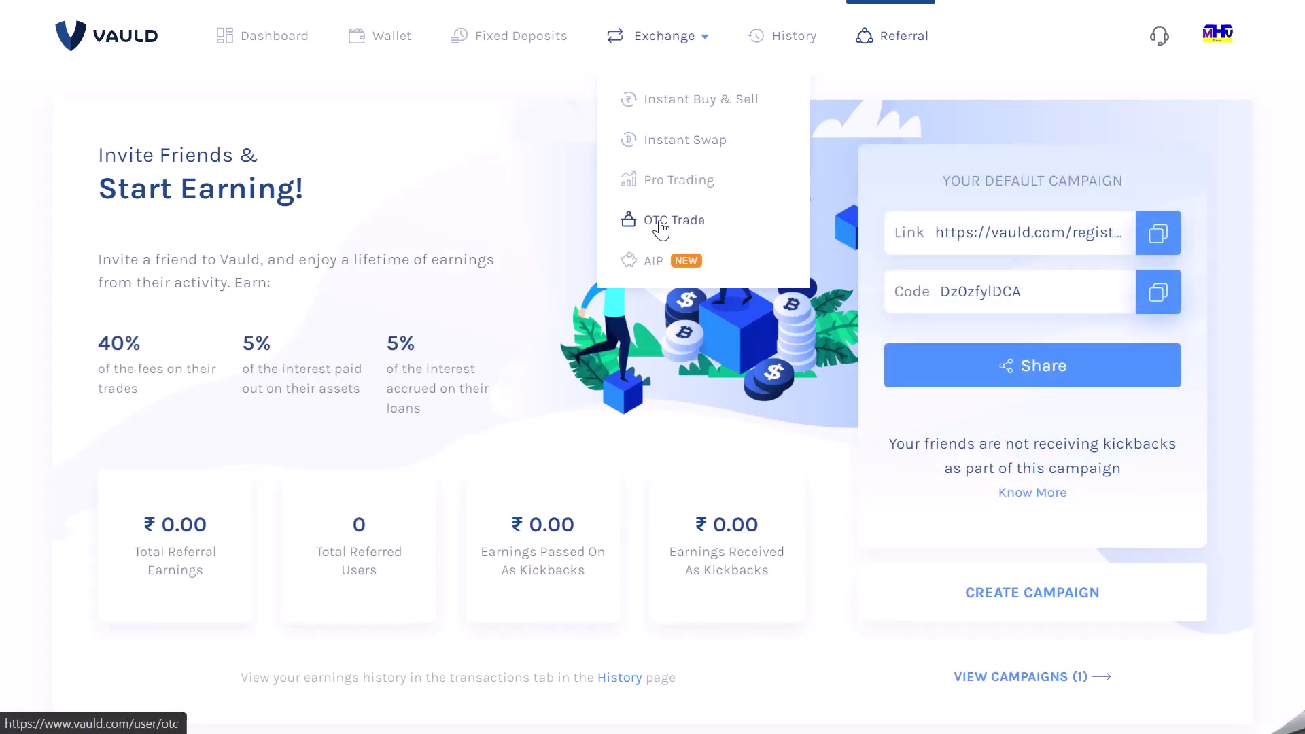
left_click(667, 184)
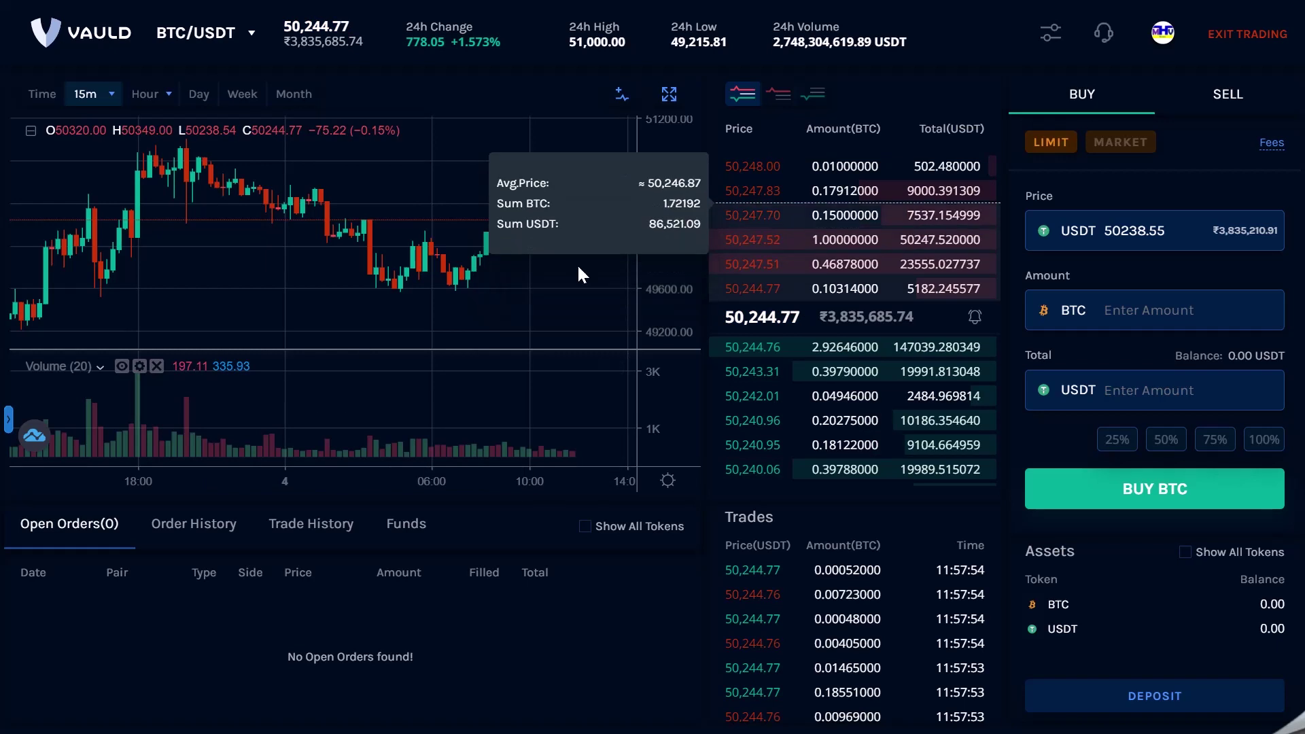
mouse_move(901, 248)
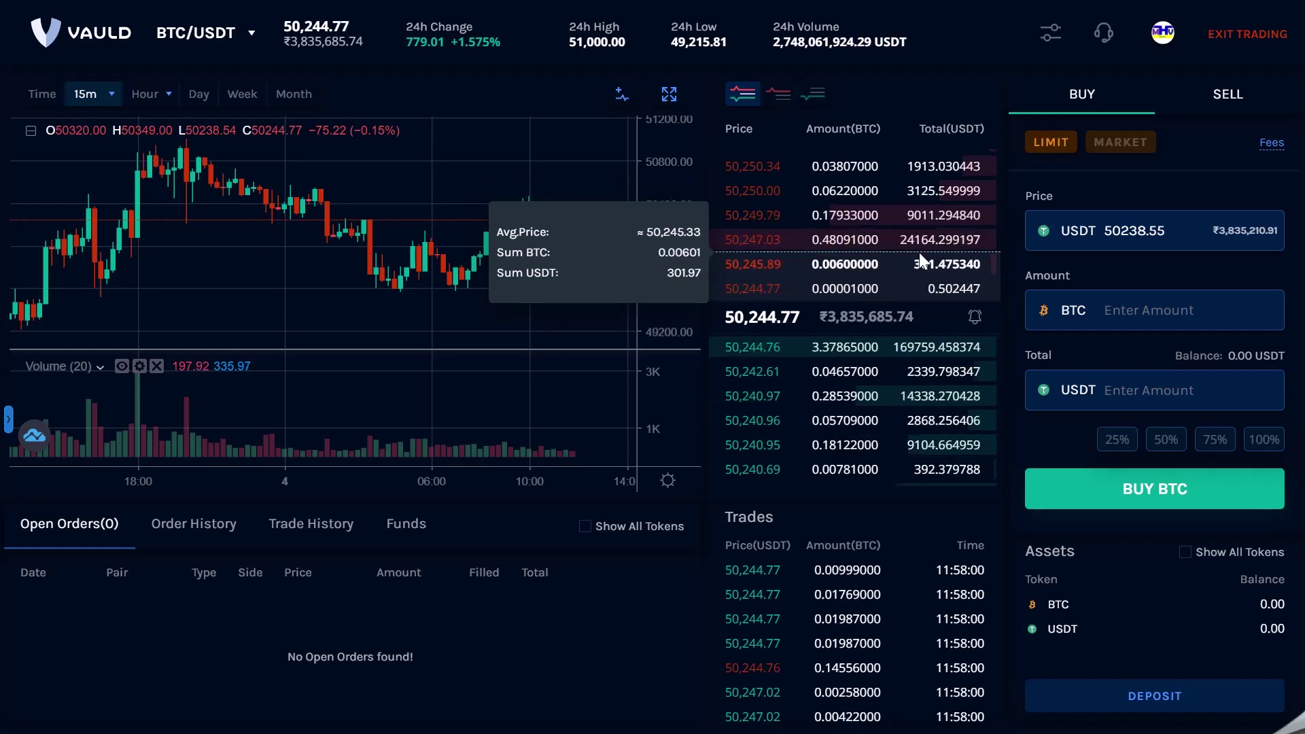
left_click(1249, 32)
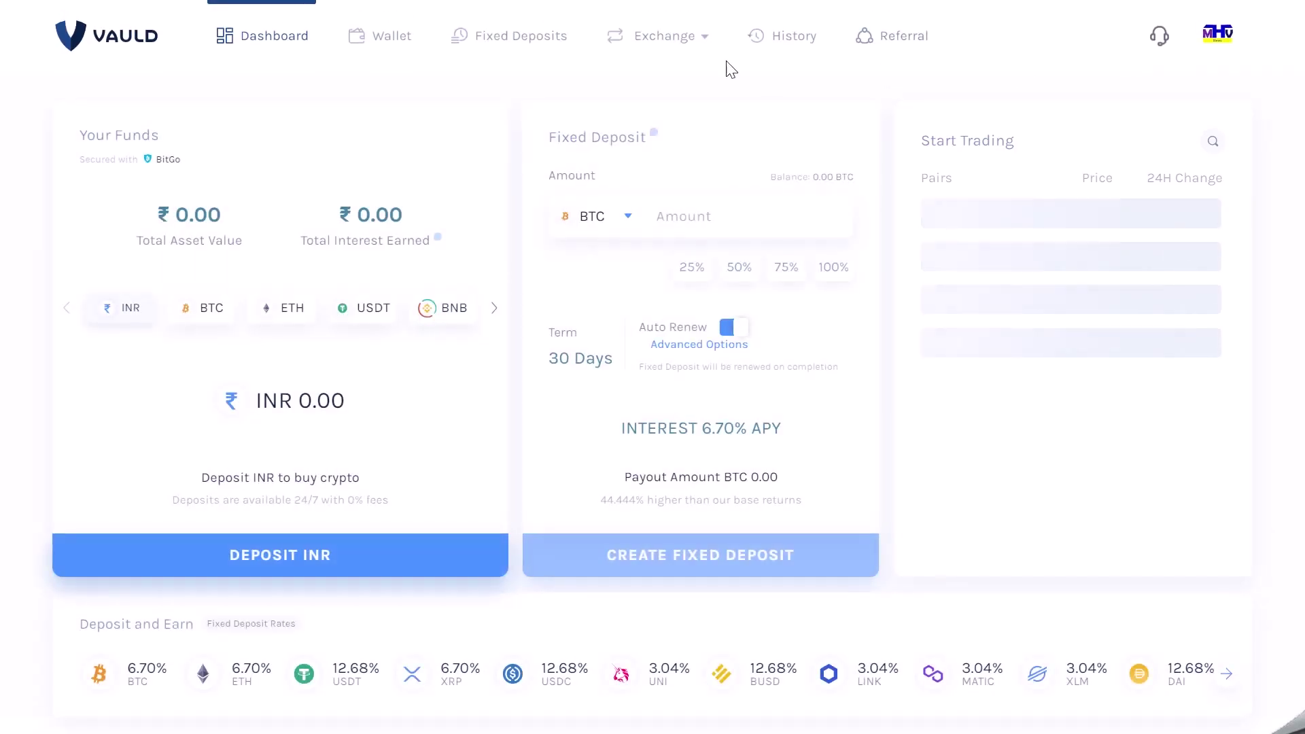
Open the OTC Trade desk to view its quote form, and return to the dashboard
mouse_move(663, 37)
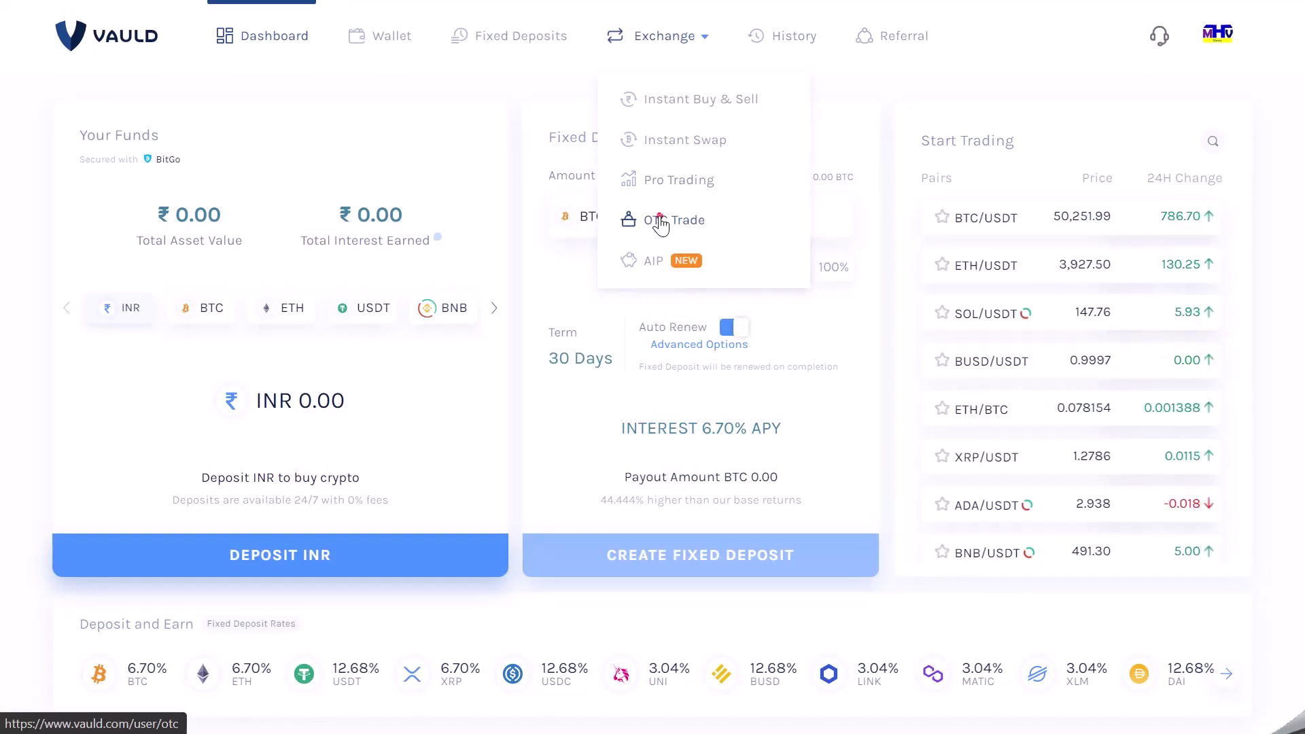
left_click(660, 222)
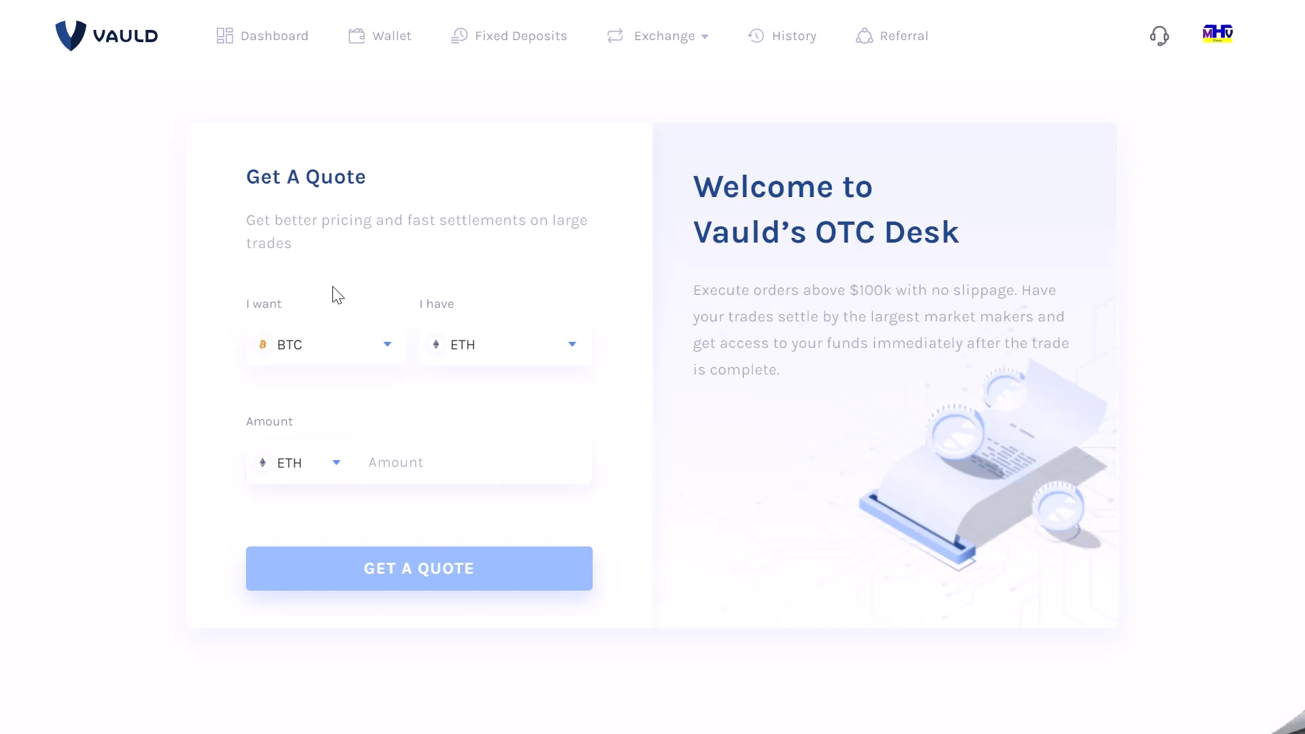
left_click(251, 36)
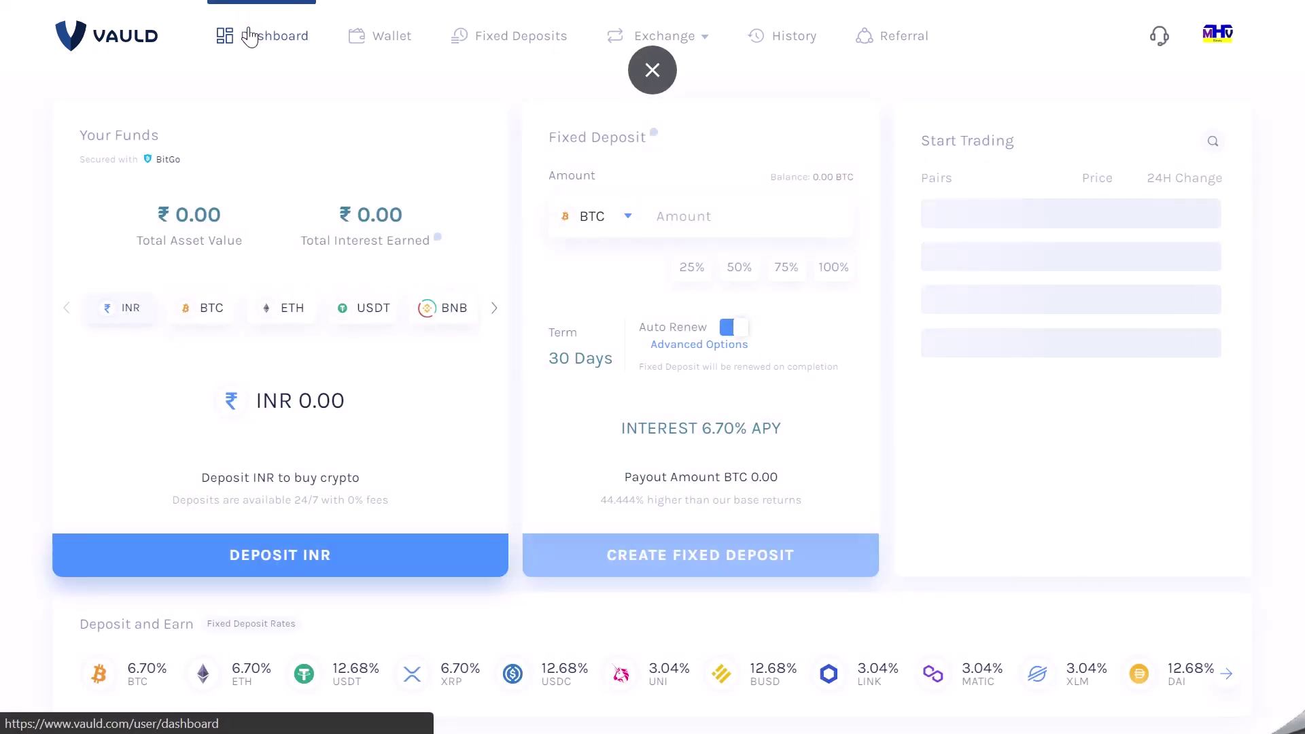